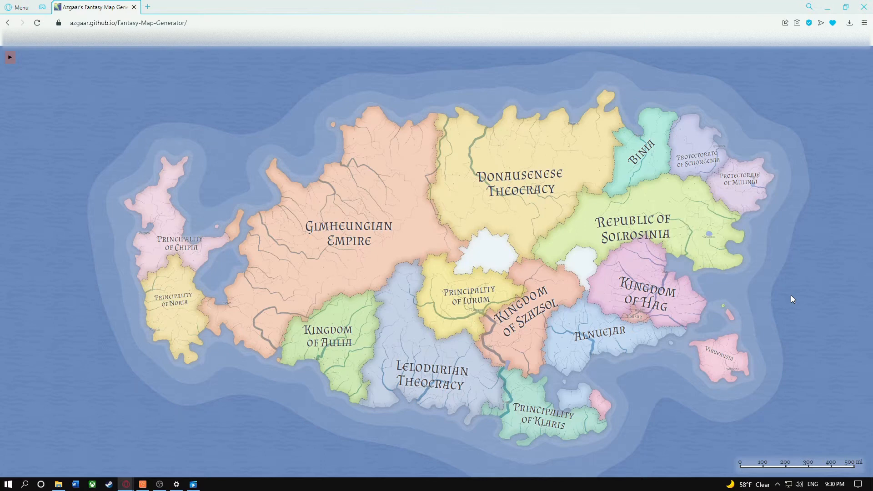
- Open the Soroslavl burg in Dubnorod Parish for editing and check its group, type and culture choices
scroll(458, 188, up, 4)
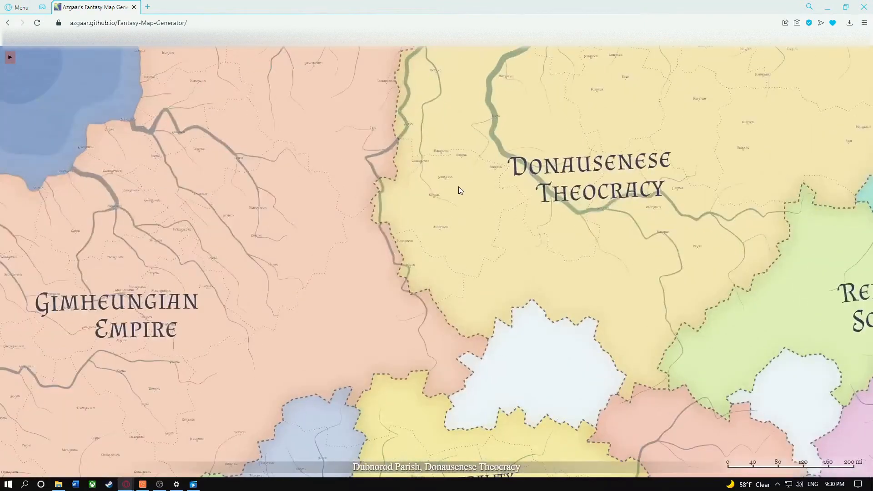
scroll(458, 188, up, 4)
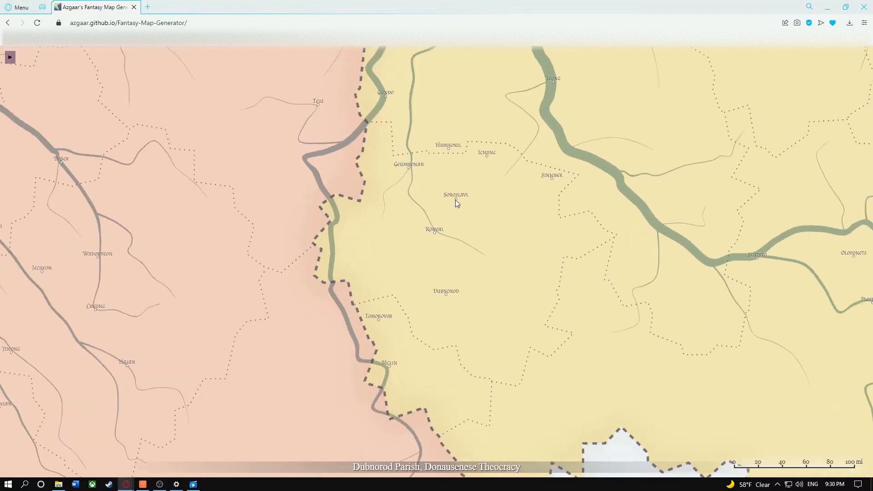
click(456, 199)
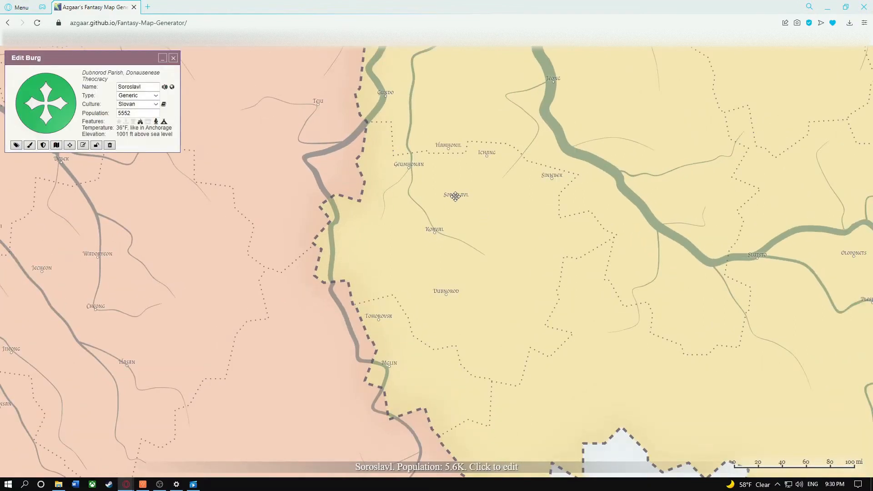
click(16, 146)
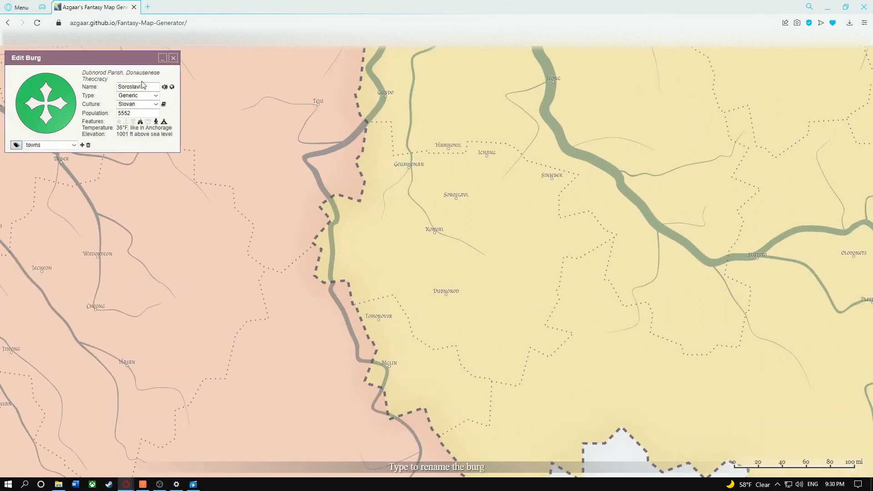
click(155, 104)
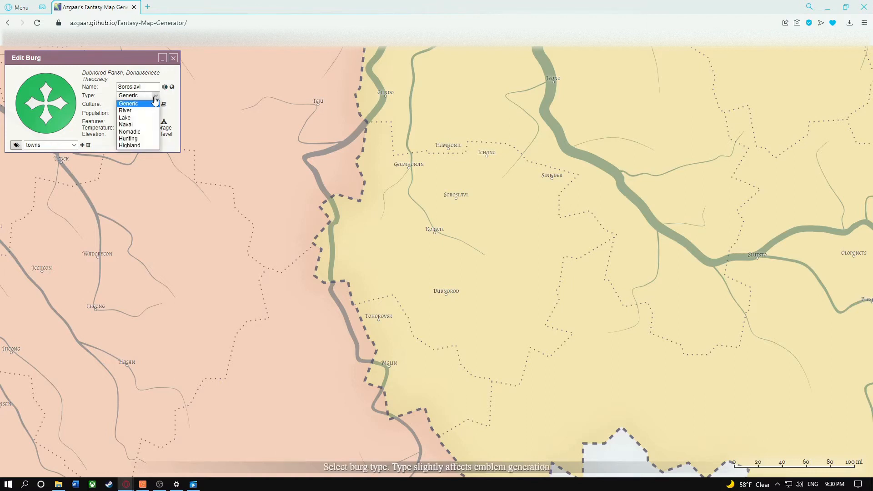
click(156, 105)
click(157, 105)
click(156, 106)
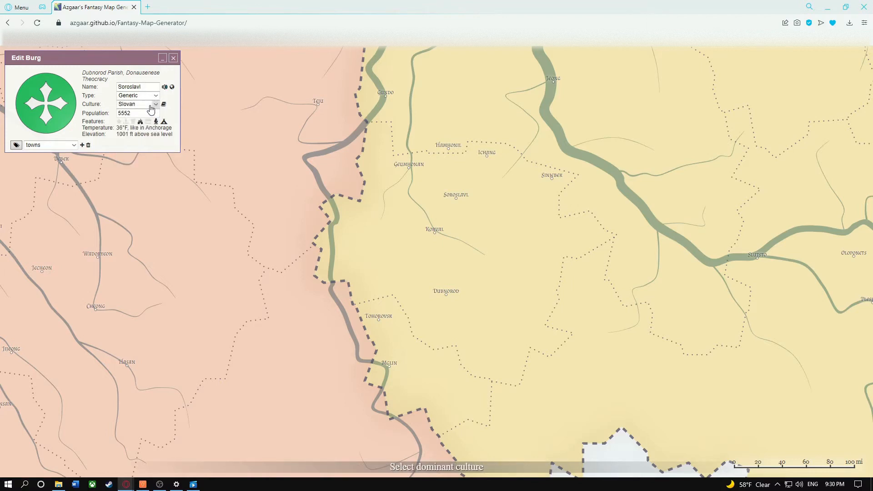
- Try out the castle, cities and towns groups for the Soroslavl burg
click(51, 146)
click(52, 146)
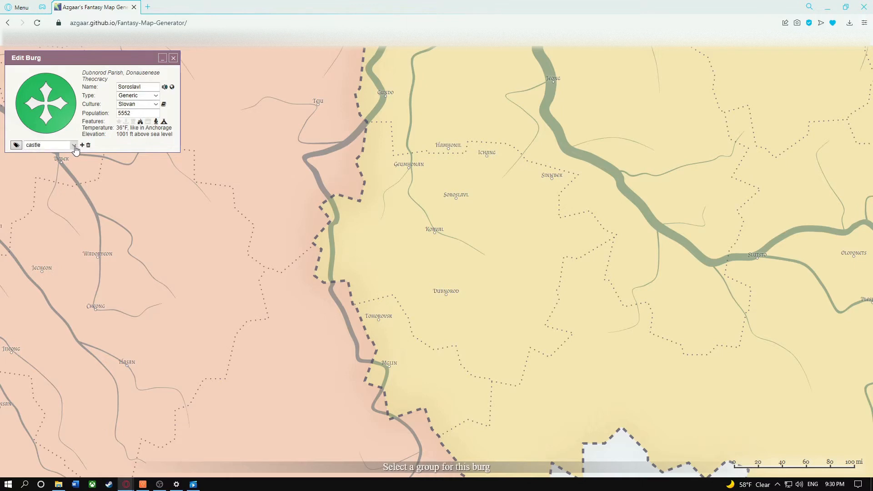
click(72, 146)
click(71, 145)
click(50, 145)
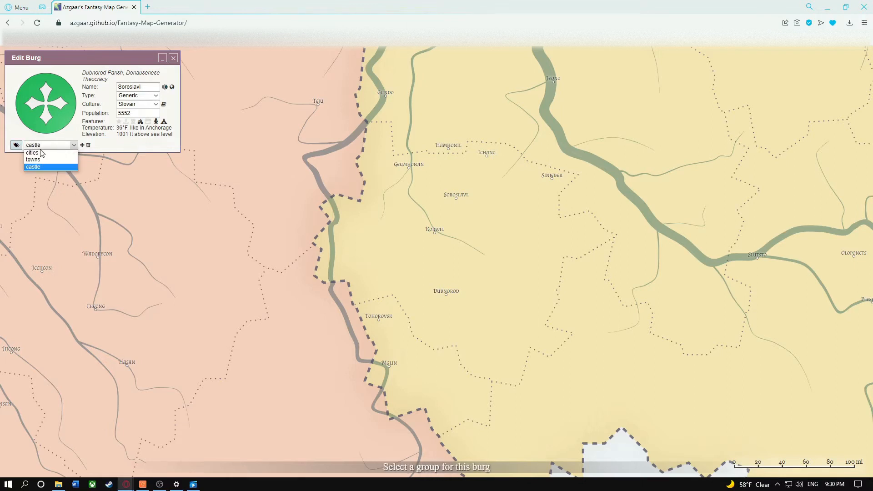
click(41, 153)
click(50, 145)
click(51, 163)
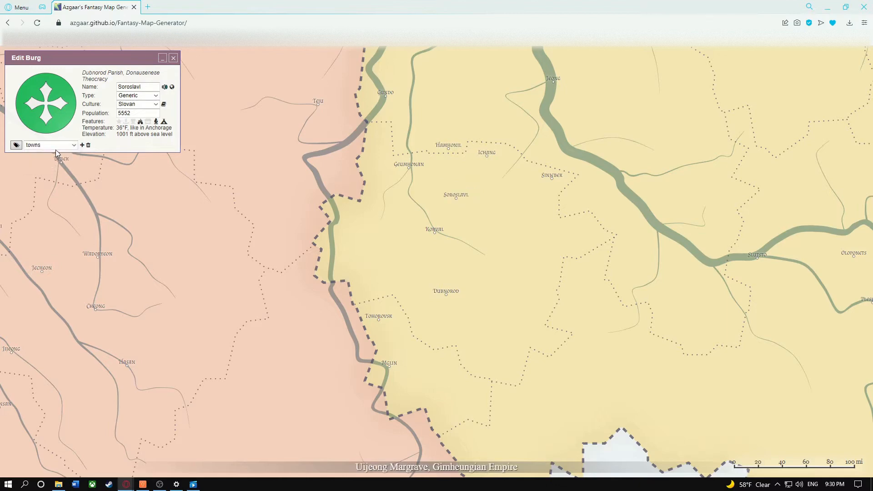
- Assign the Soroslavl burg to the castle group and leave the group selection
click(50, 145)
click(41, 167)
click(15, 145)
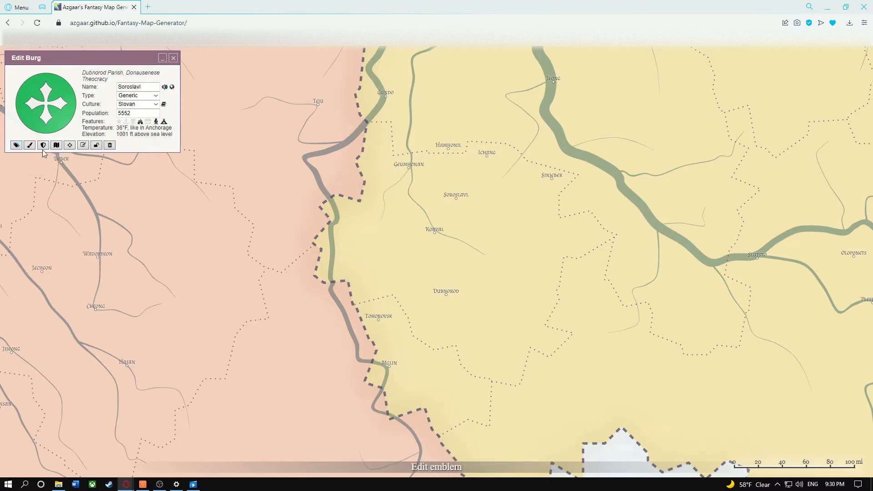
- Edit the icon style of the castle burg group and set its fill color to black (#000000)
click(29, 145)
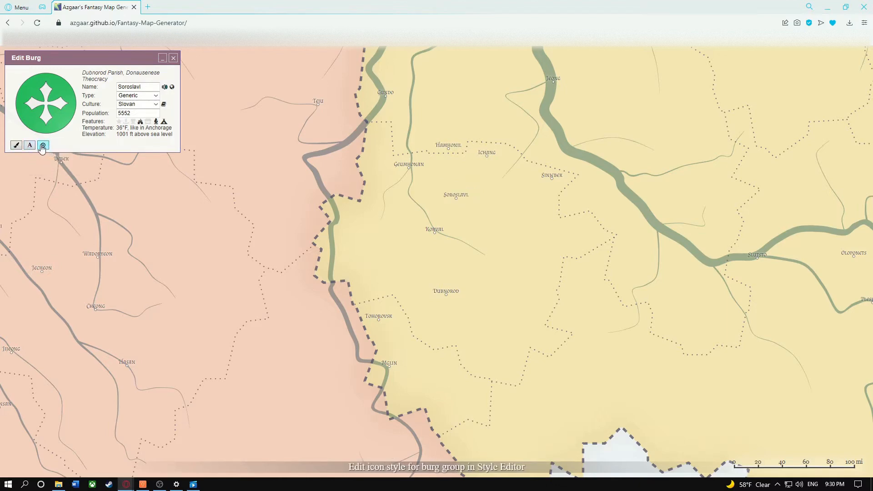
click(42, 145)
drag(65, 59, 272, 56)
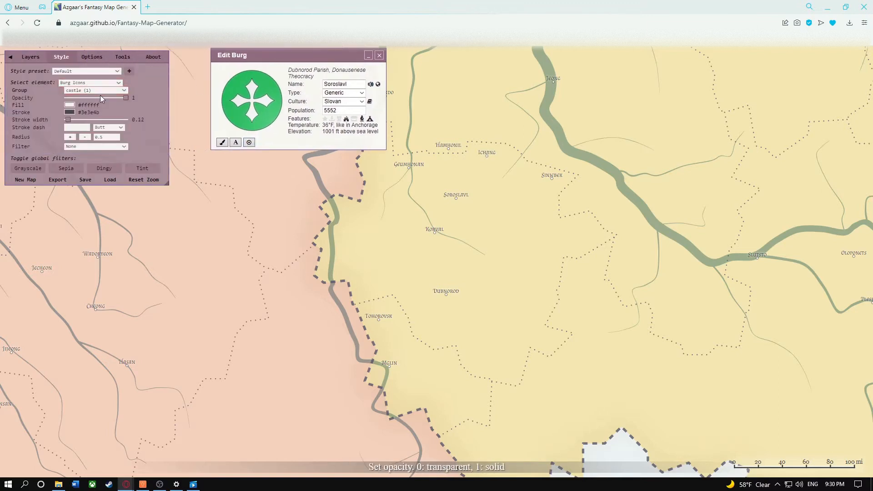
click(110, 90)
click(93, 109)
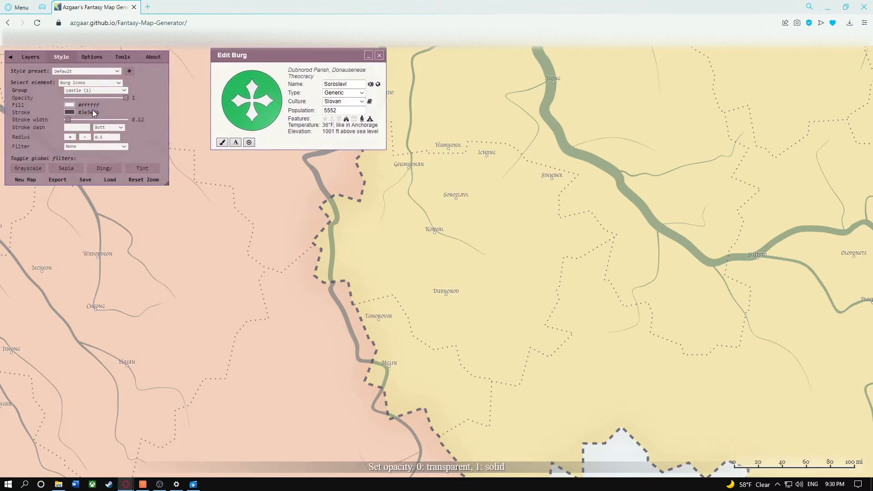
click(70, 105)
drag(109, 167, 62, 170)
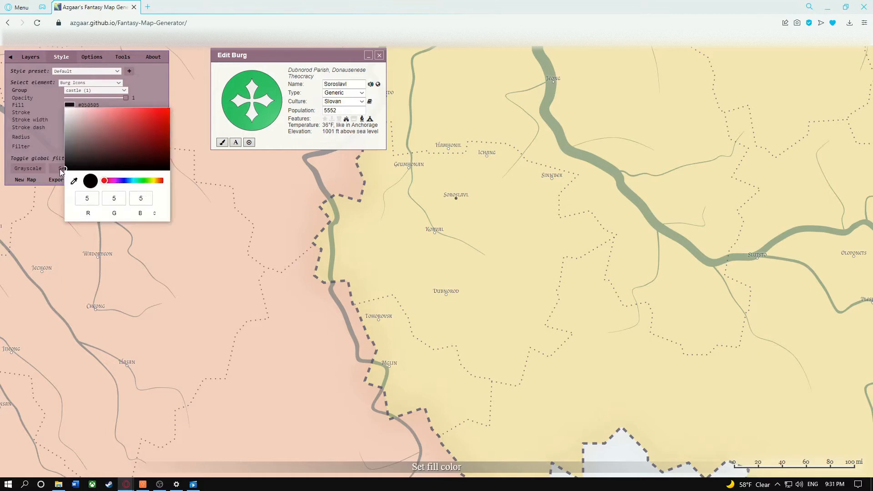
click(149, 105)
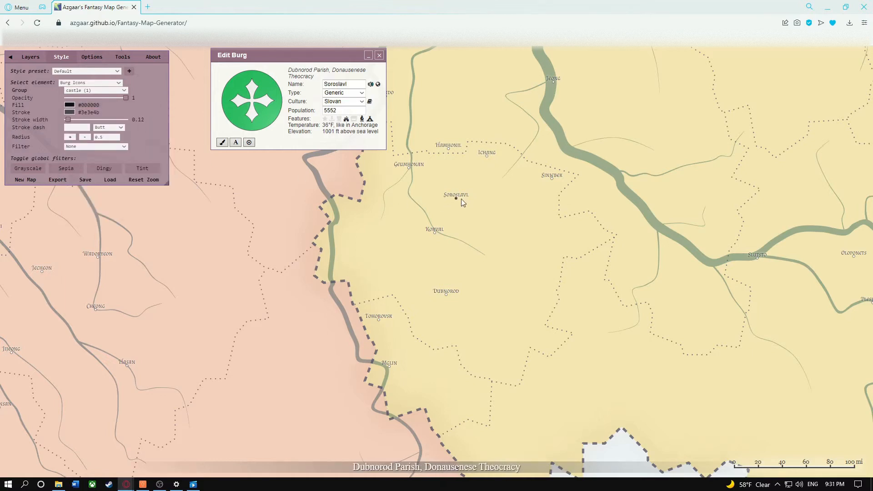
- Open the emblem of Soroslavl for editing and look through its state, province and burg choices
click(223, 142)
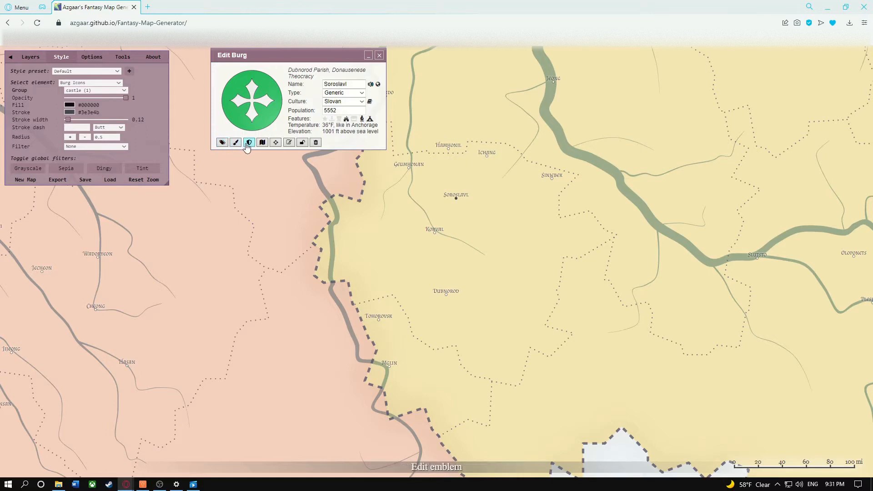
click(249, 142)
drag(53, 62, 120, 63)
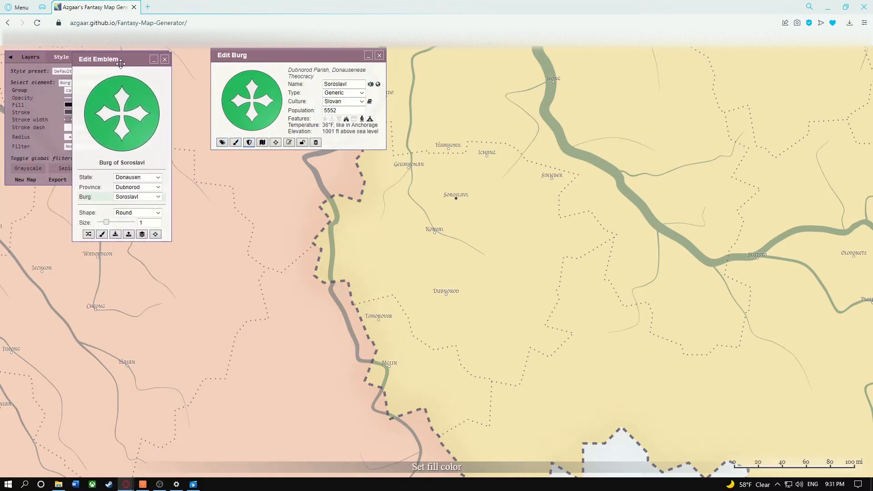
click(159, 177)
click(159, 177)
click(158, 187)
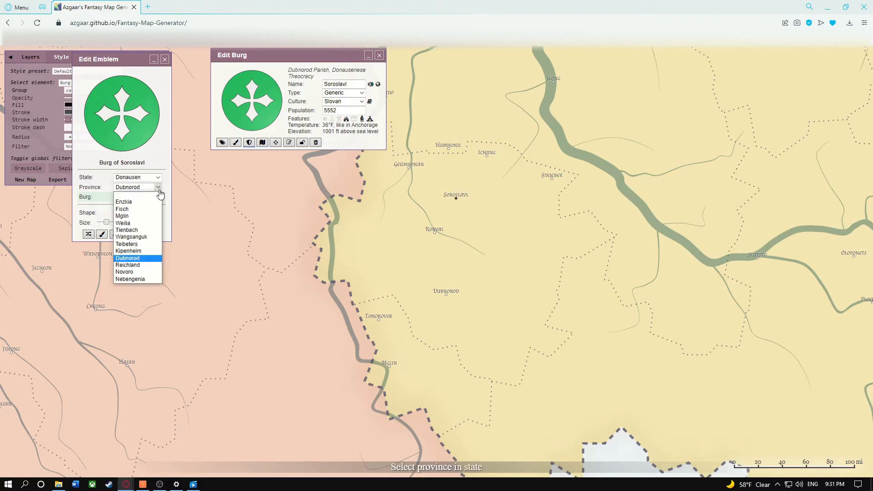
click(158, 187)
click(158, 197)
click(159, 197)
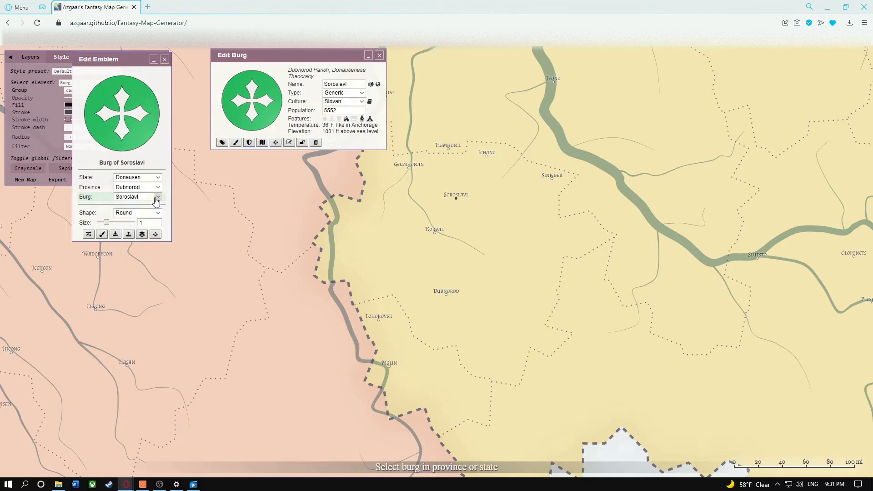
- Change the Soroslavl emblem's shape to Baroque and close the emblem editor
click(152, 214)
click(136, 250)
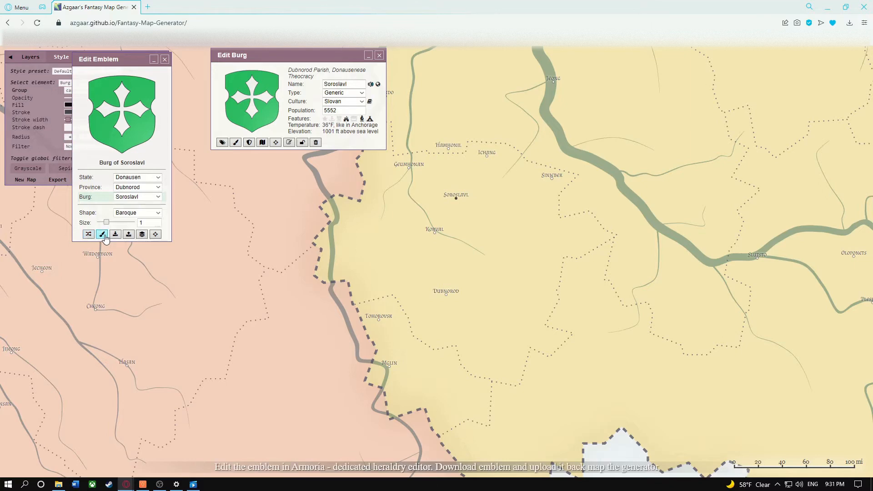
click(156, 234)
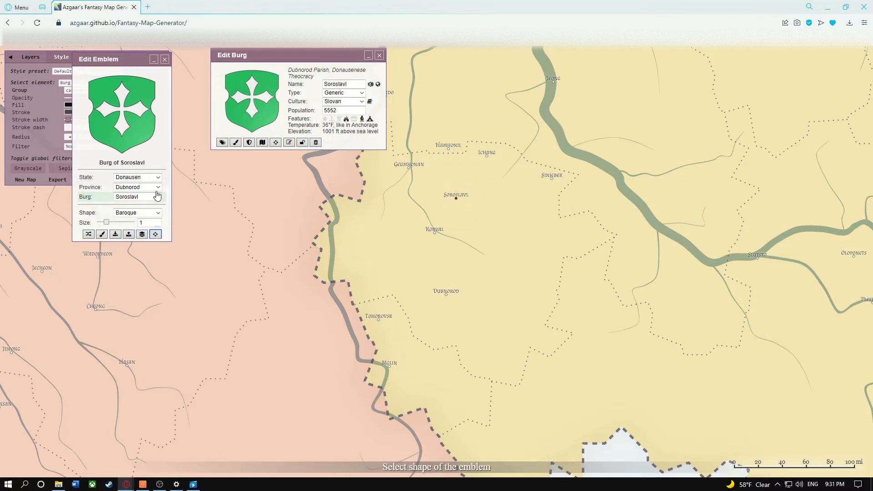
click(165, 61)
- Show Soroslavl's city map with a randomized seed, and toggle its features to trade center and citadel without walls or temple
click(262, 142)
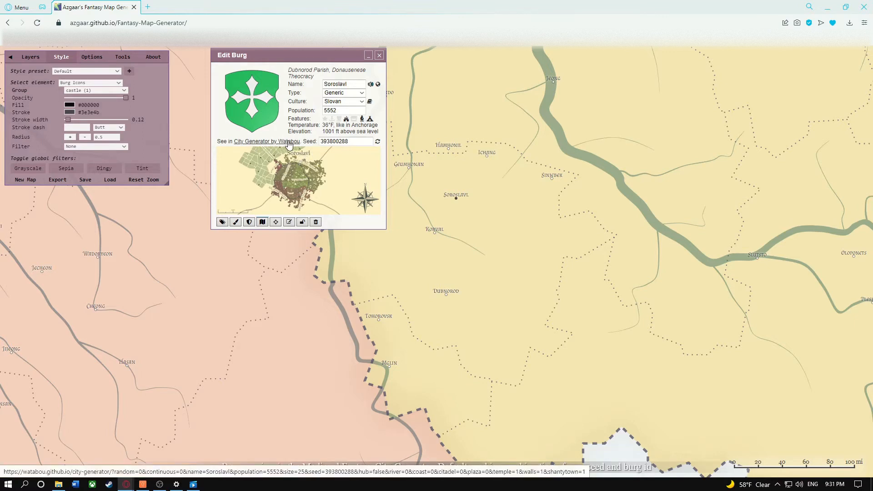
click(378, 143)
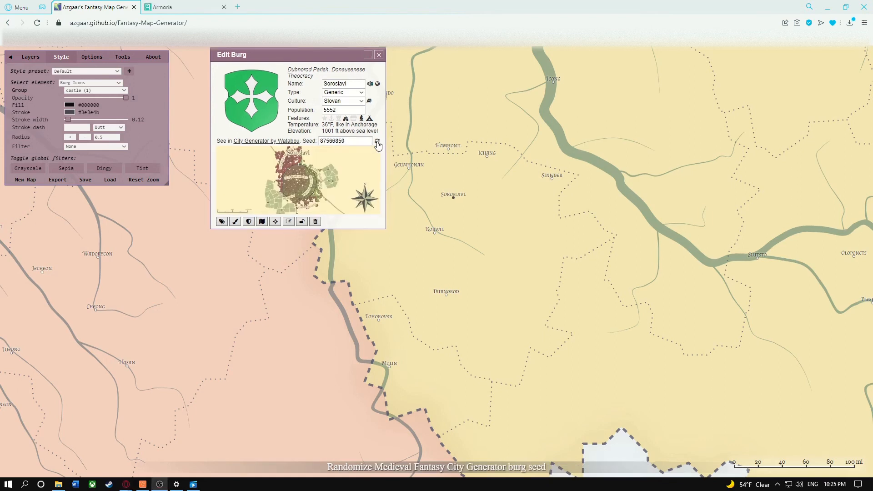
click(354, 120)
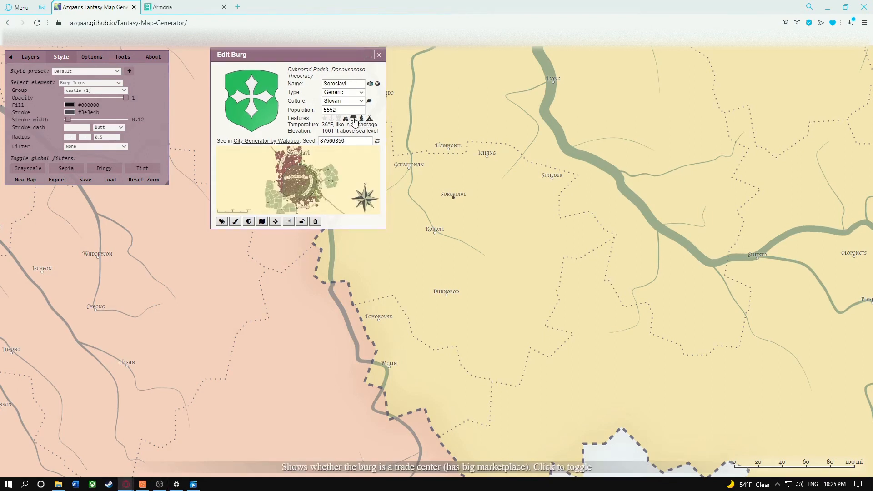
click(340, 120)
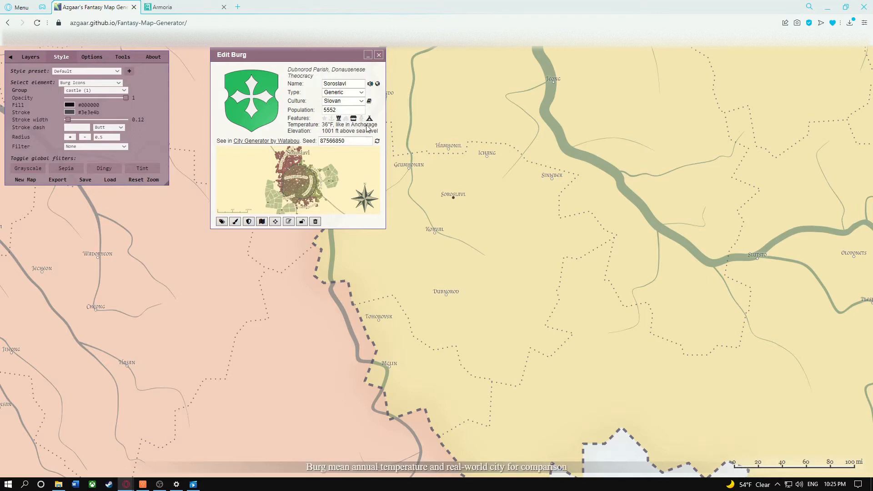
click(362, 119)
- Open the Units Editor and reopen the Soroslavl burg editor, placing it clear of the tools menu
click(122, 56)
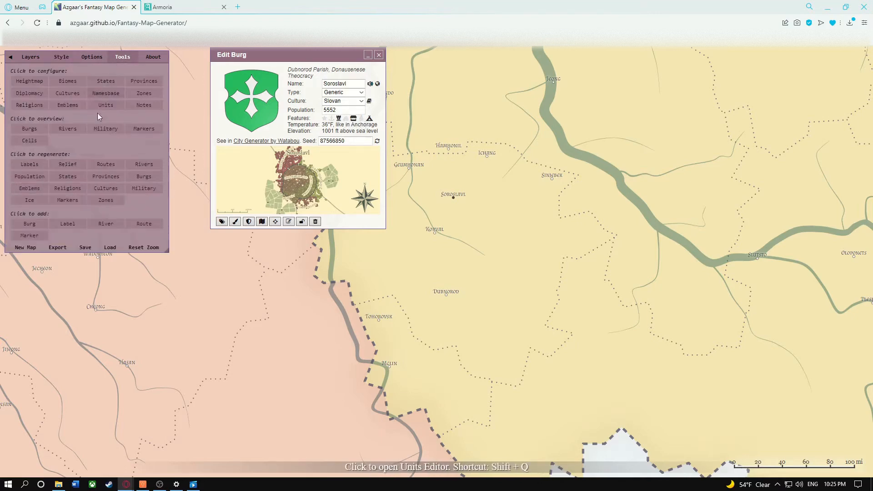
click(108, 110)
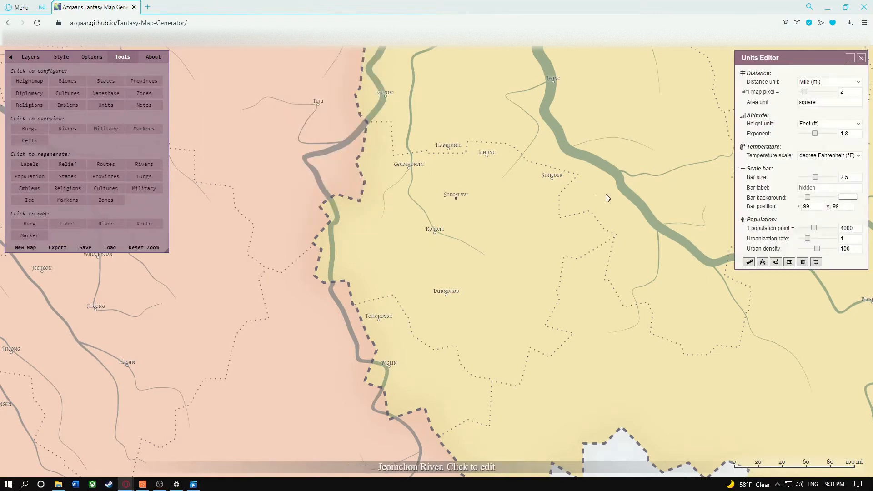
click(456, 196)
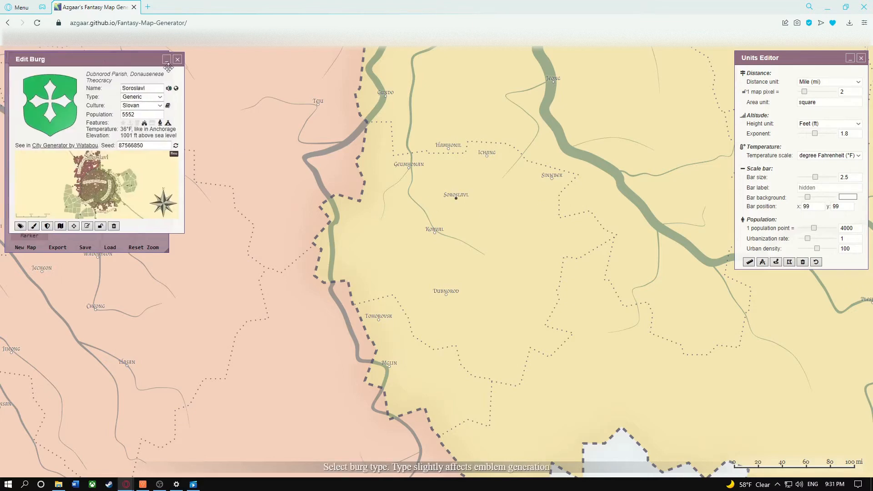
drag(106, 60, 317, 70)
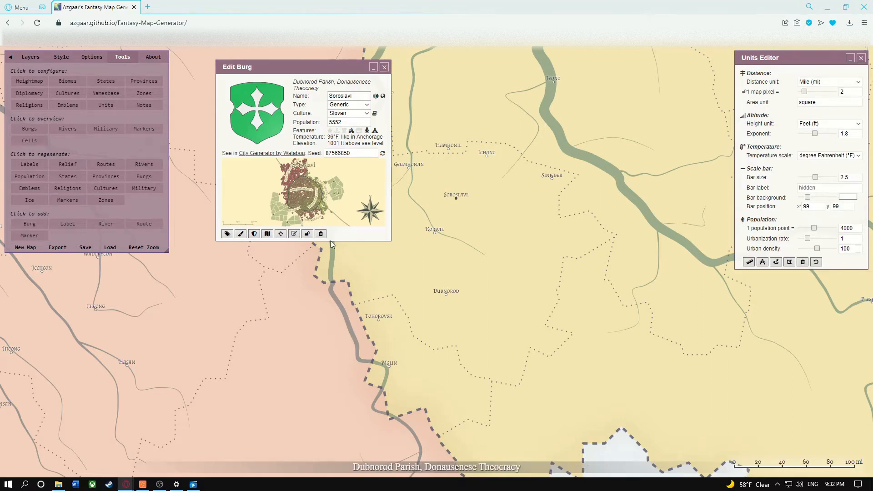
- Look at the relocation option and the free text notes of the Soroslavl burg, and close the notes
click(281, 234)
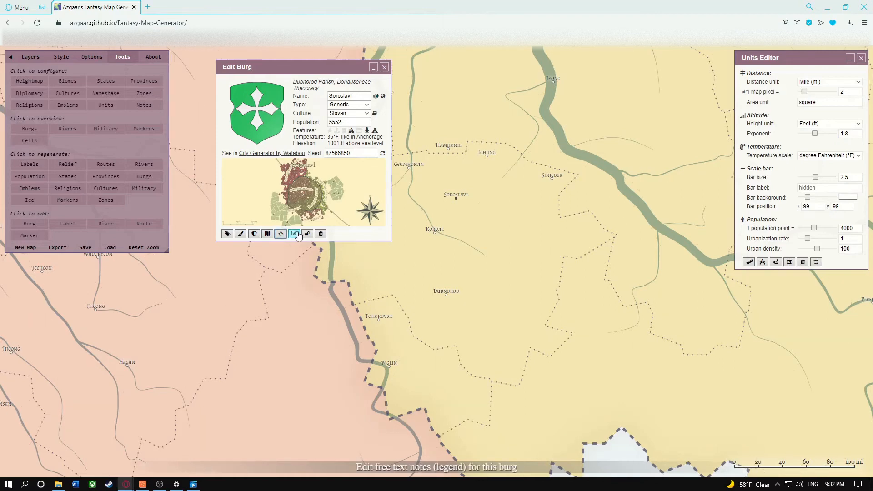
click(295, 235)
key(Escape)
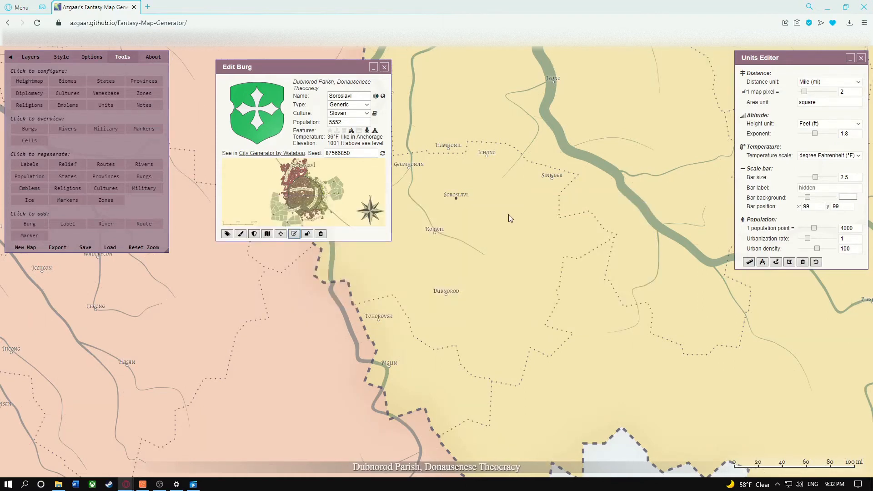
- Remove the Soroslavl burg from the map and close the Units Editor
click(321, 234)
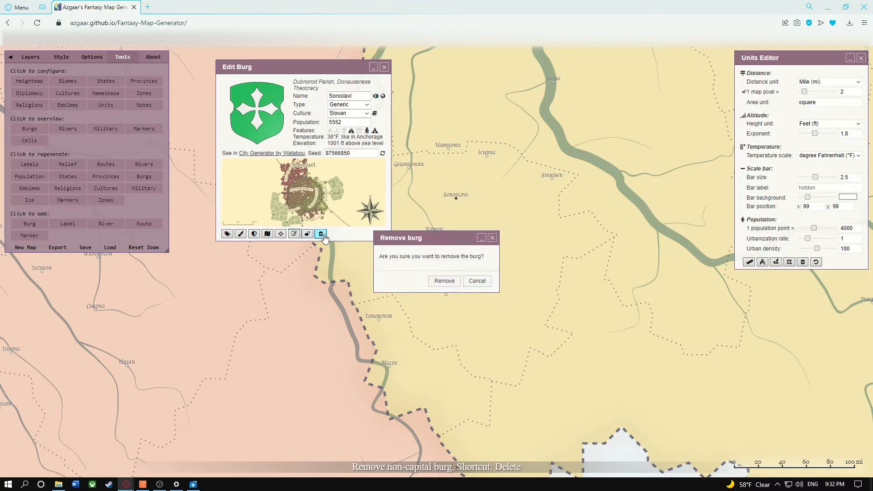
click(446, 282)
click(861, 58)
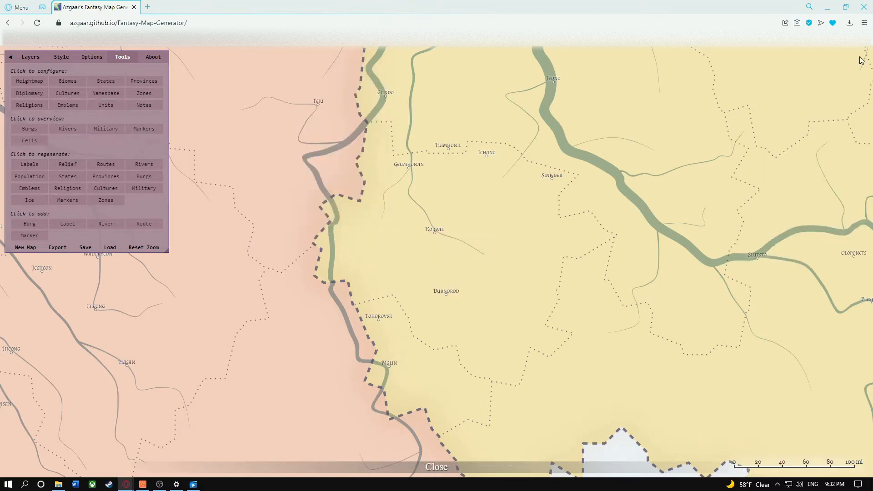
- Open the Cultures Editor with the whole map in view
scroll(437, 218, down, 5)
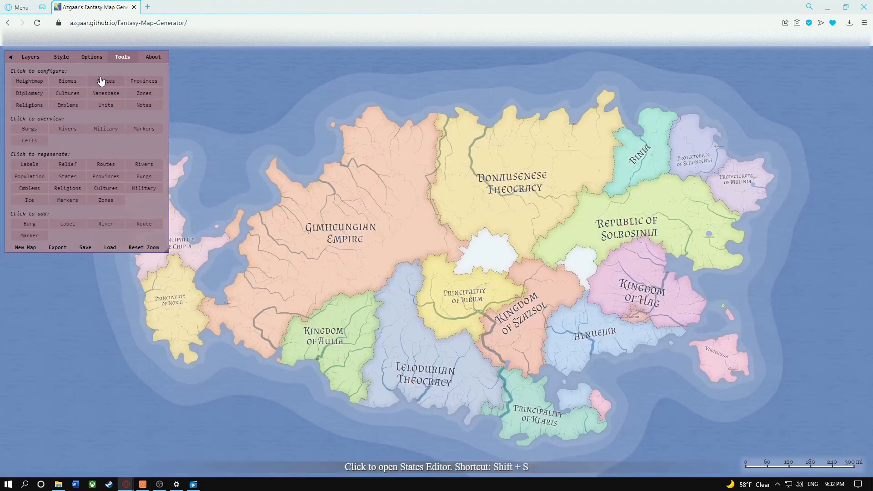
click(69, 93)
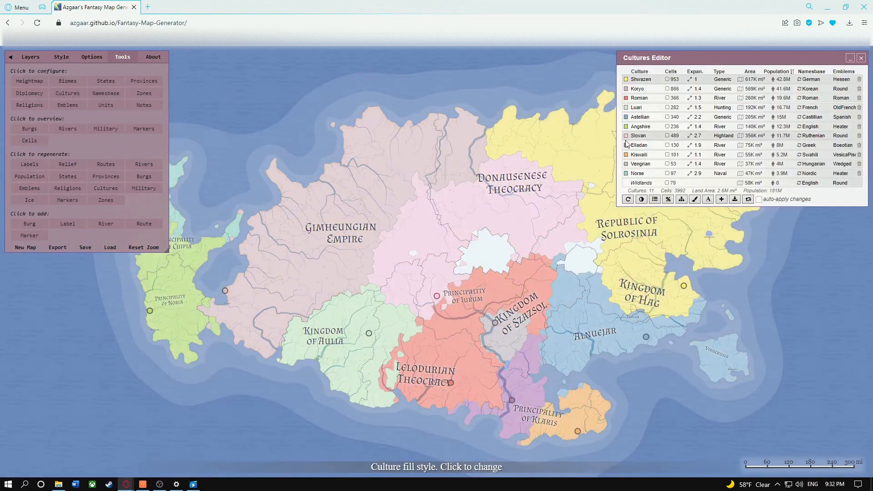
- Look over the type choices of the Shwazen culture and set the cultures set for map generation to High Fantasy
click(729, 80)
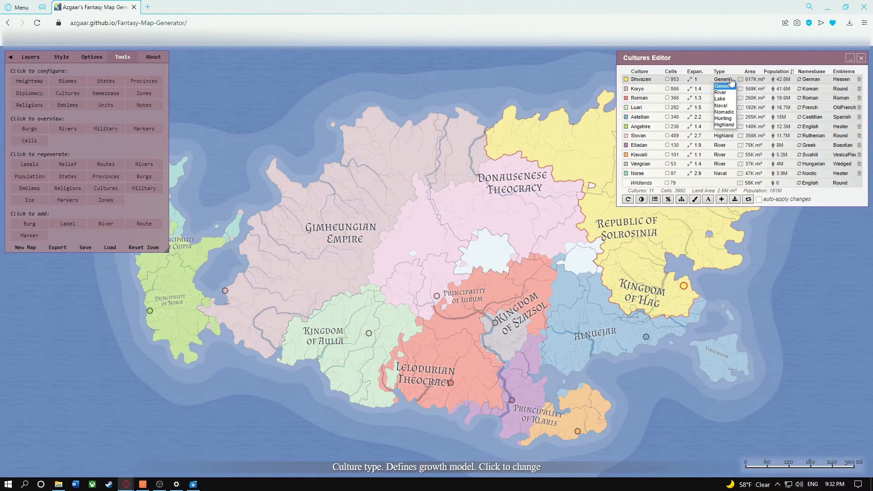
click(730, 80)
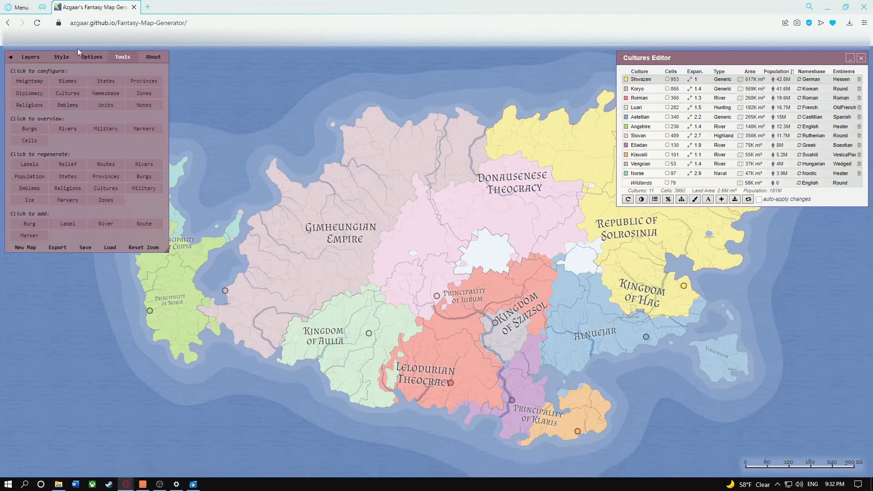
click(92, 57)
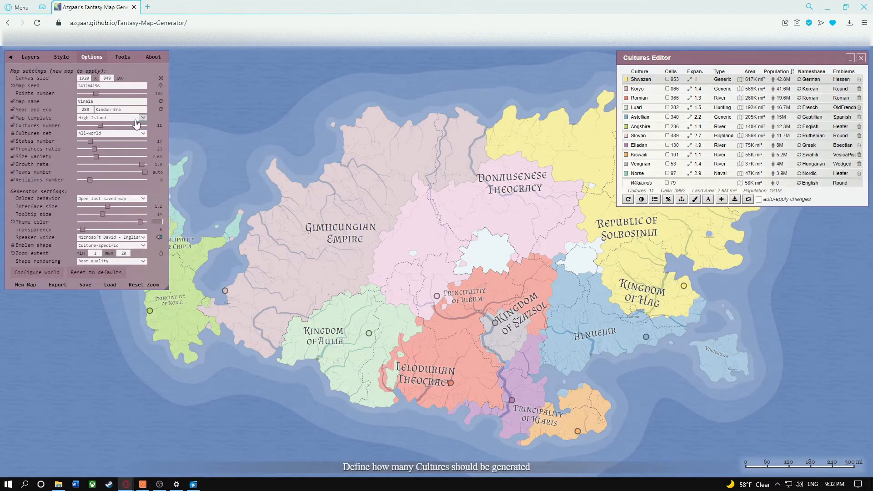
click(109, 134)
click(89, 146)
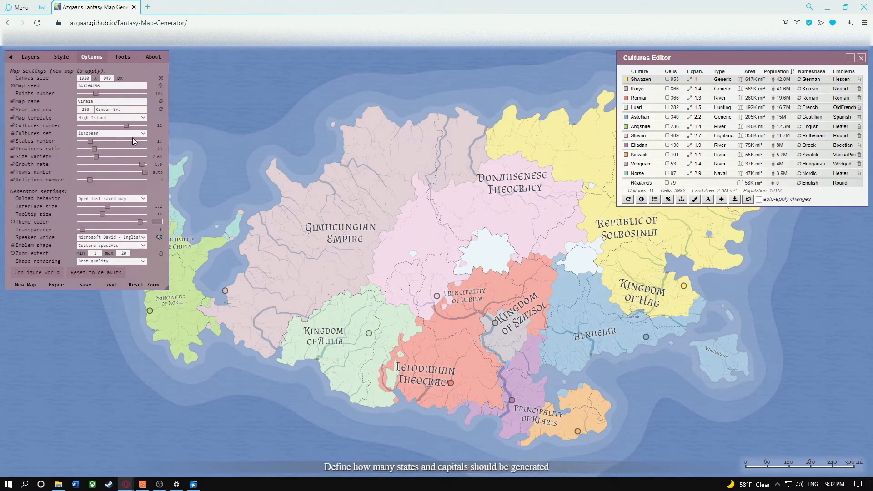
click(132, 134)
click(101, 171)
- Sort the cultures by type and change the Shwazen culture's type to Naval
click(720, 73)
click(728, 89)
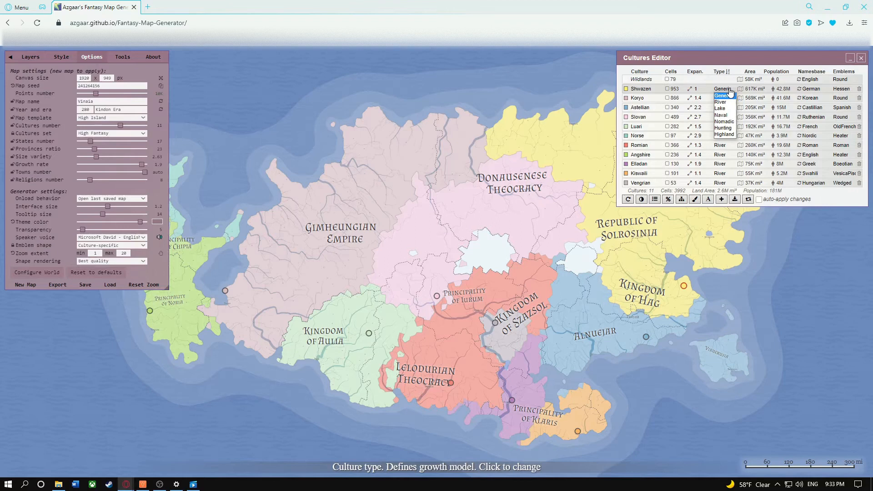
click(729, 117)
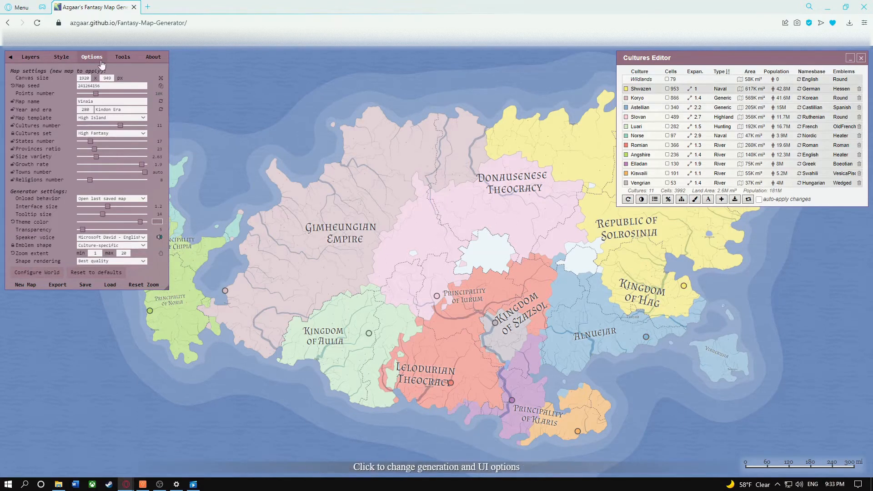
- Set the Wetland habitability to 0 in the Biomes Editor, placed below the Cultures Editor, and close it and refresh the cultures list
click(122, 57)
click(68, 82)
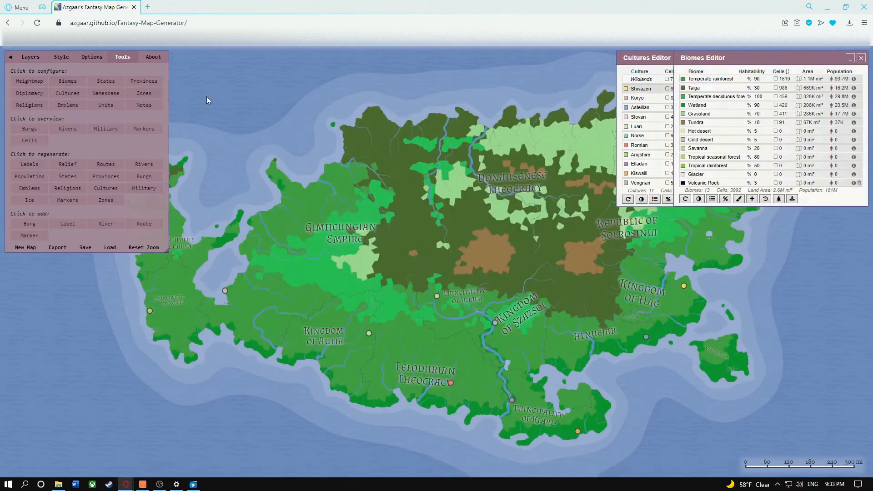
drag(761, 79, 702, 250)
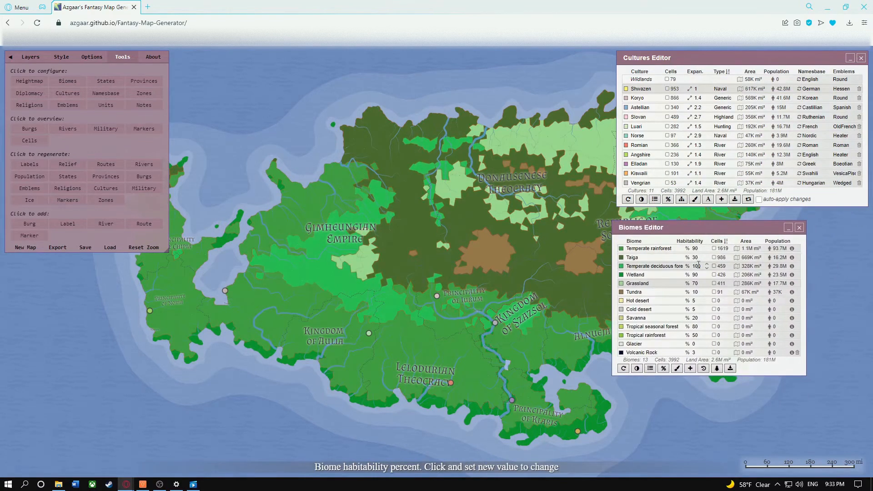
mouse_move(699, 283)
mouse_down()
mouse_move(688, 284)
mouse_move(689, 277)
mouse_up()
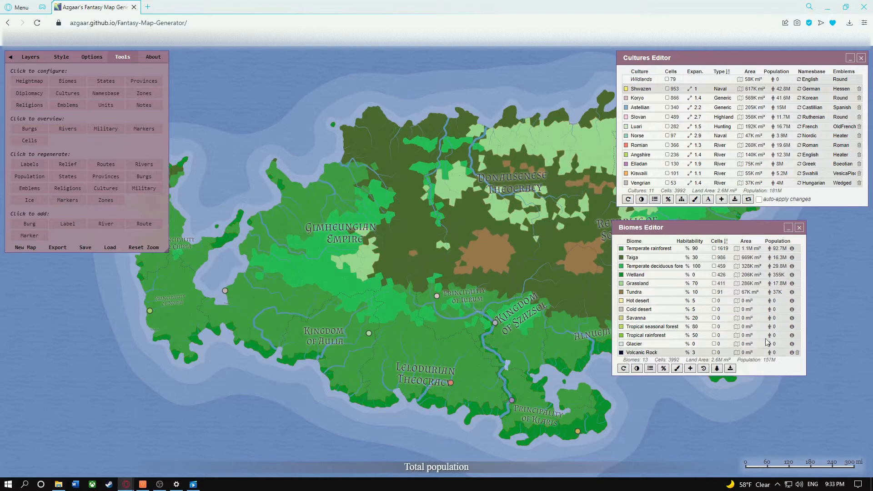
click(796, 229)
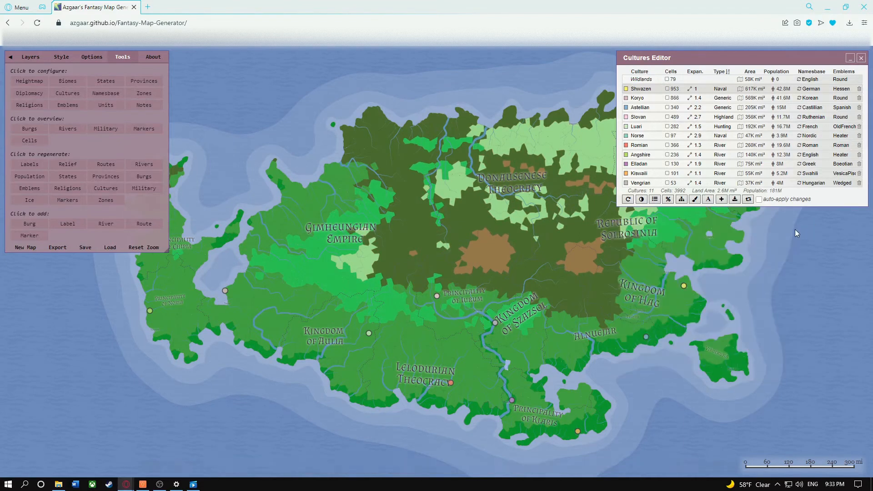
click(628, 201)
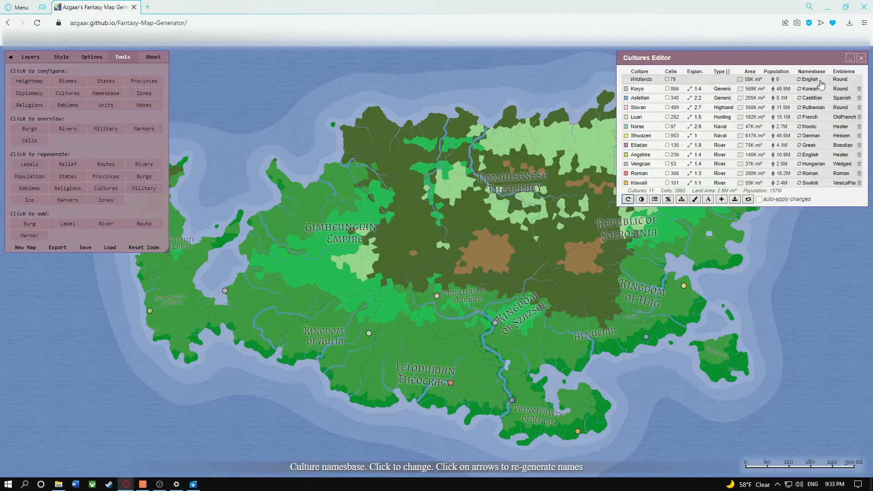
- Look through the emblem shape choices for the Wildlands culture and the map-wide emblem shape option, leaving both as they are
click(847, 80)
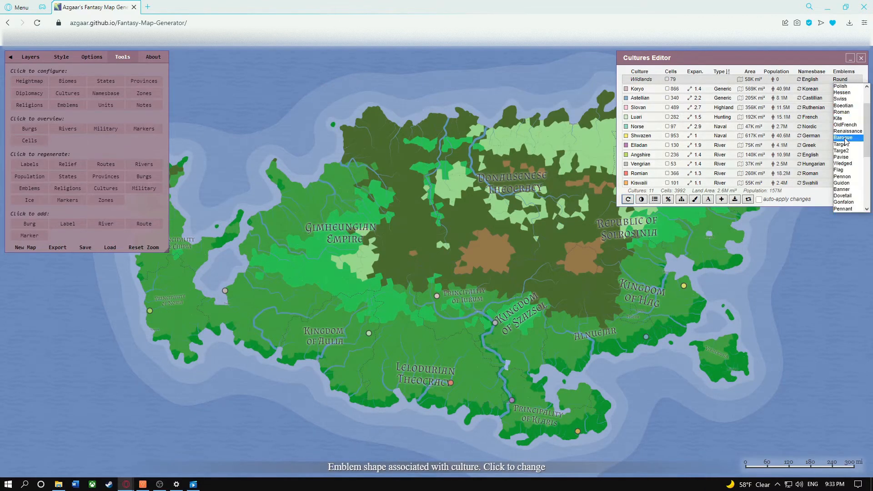
click(846, 80)
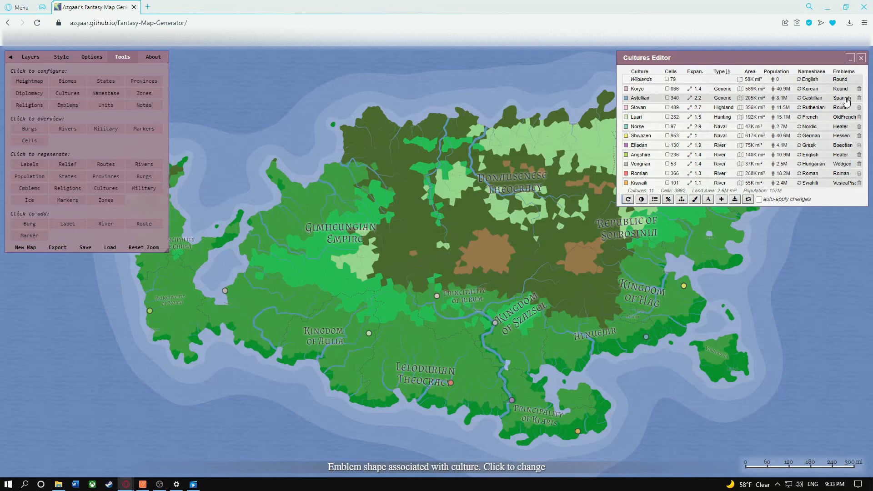
click(92, 57)
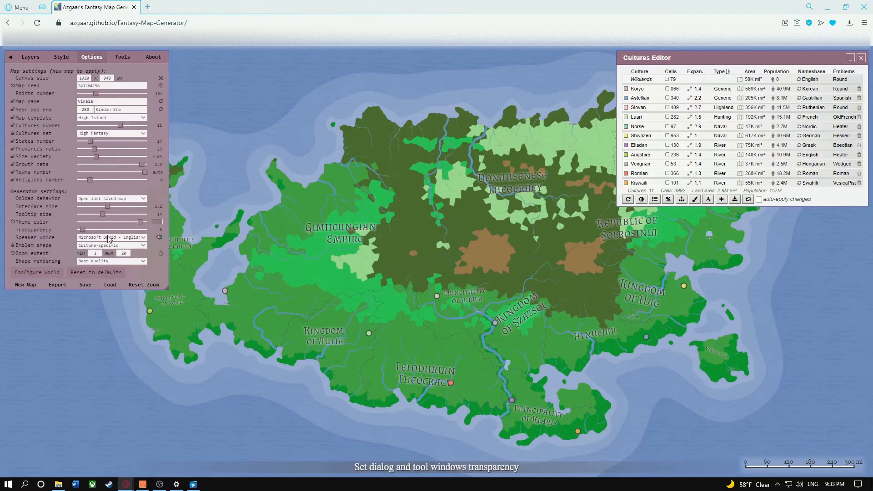
click(142, 246)
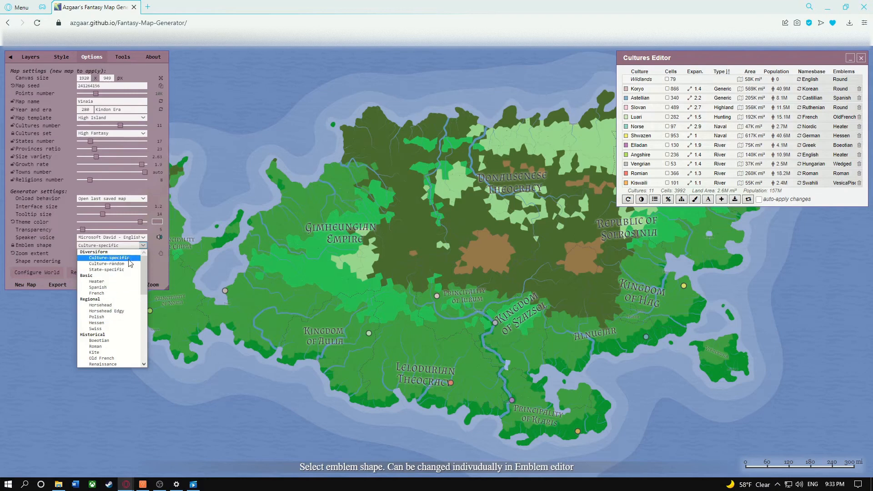
click(142, 247)
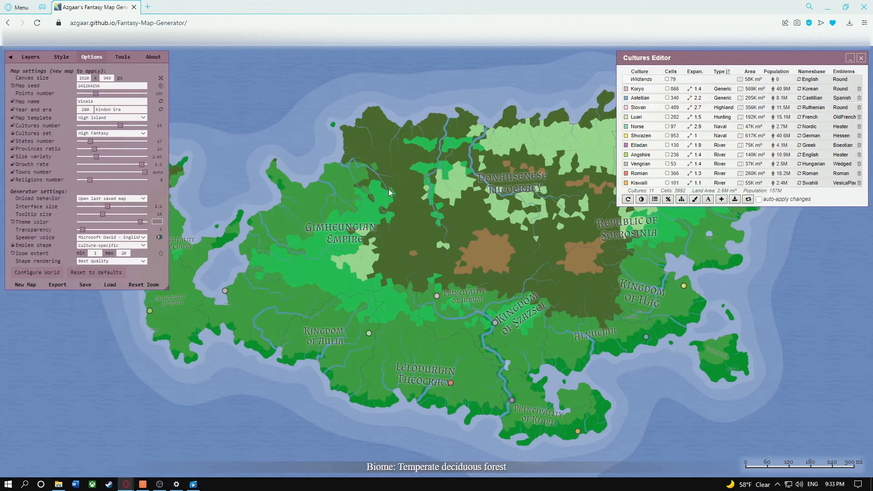
- Open the cultures tree and nest Shwazen under Koryo, Luari under Kiswaili and Astellian under Shwazen
click(682, 200)
drag(143, 241, 430, 258)
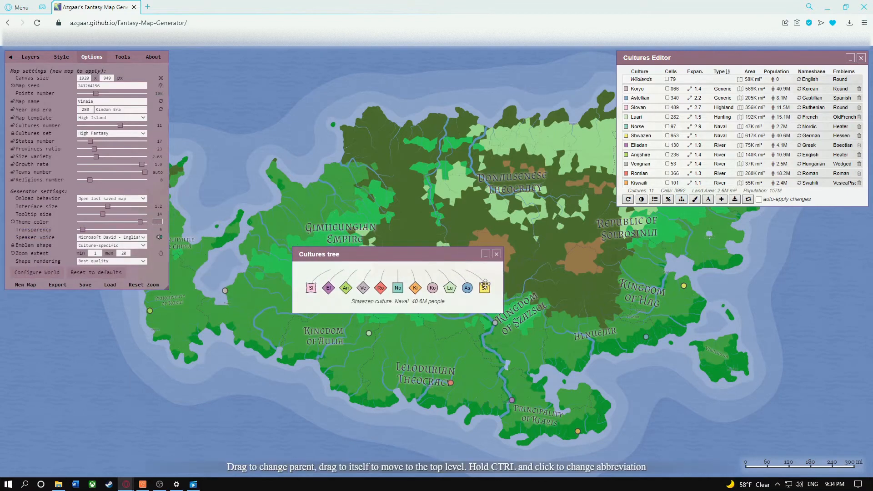
drag(485, 286, 432, 288)
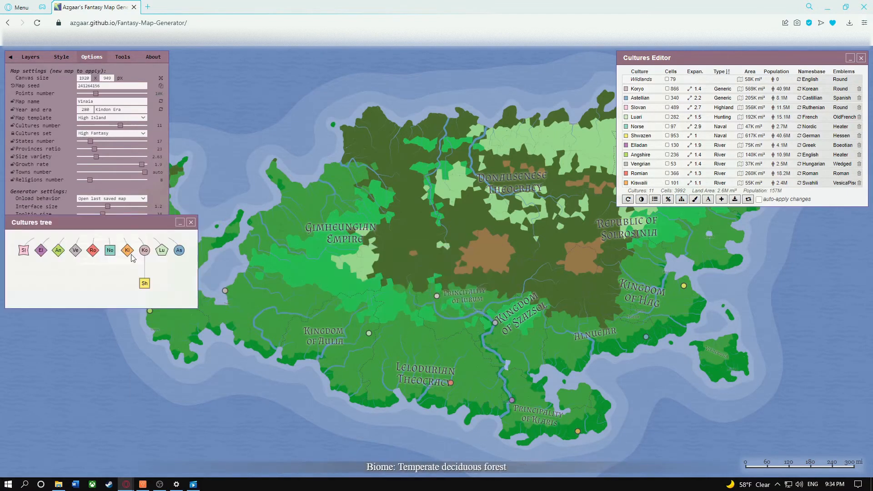
drag(161, 251, 129, 252)
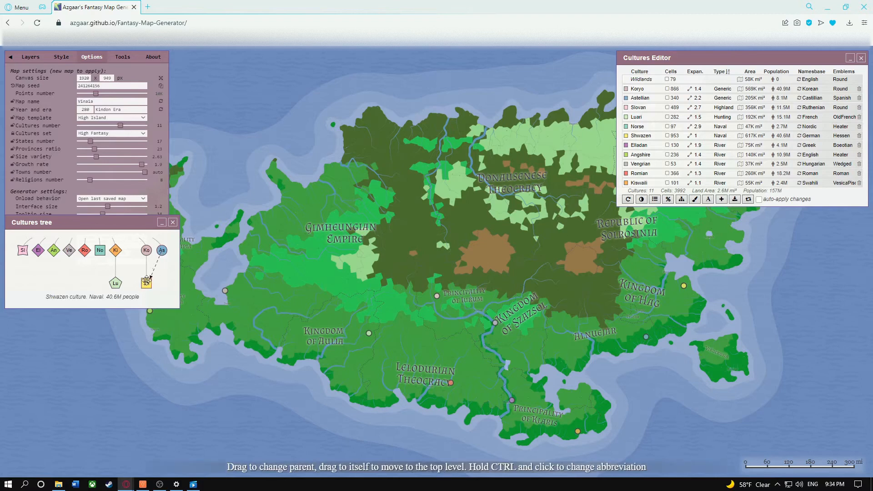
drag(146, 281, 146, 281)
drag(114, 235, 141, 269)
drag(95, 220, 114, 228)
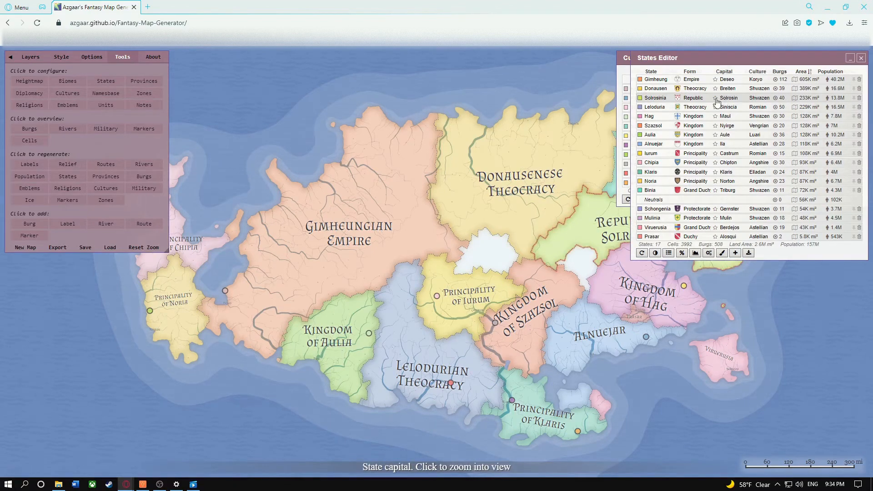
- Zoom to the capital of Solrosinia from the States Editor and set the state's dominant culture to Elladan
click(717, 101)
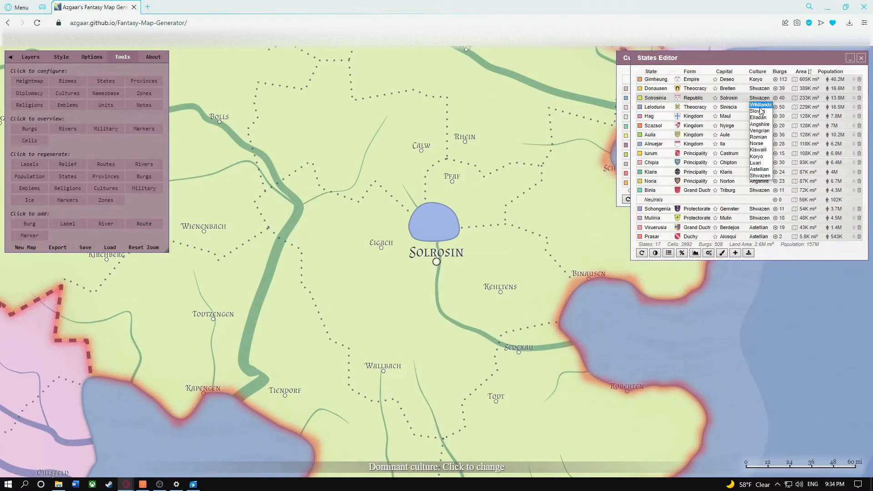
click(758, 119)
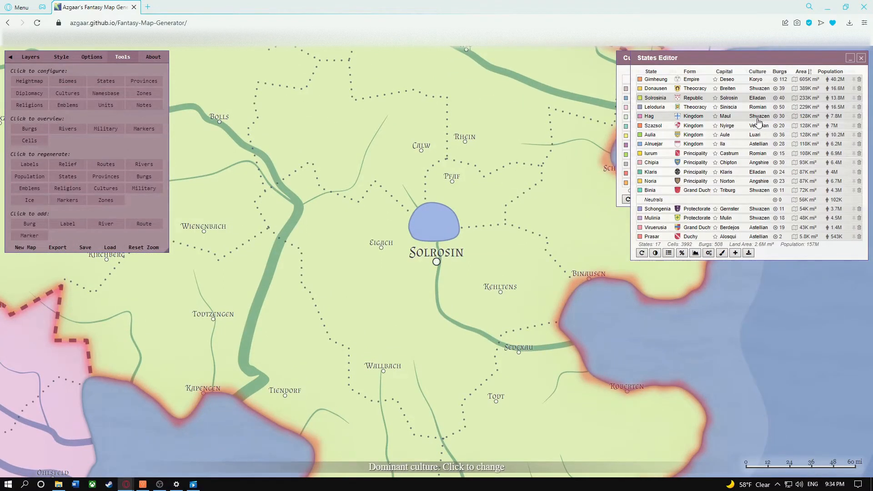
- Open the state name settings of Solrosinia, try the form name Kingdom and regenerate the full name
click(658, 99)
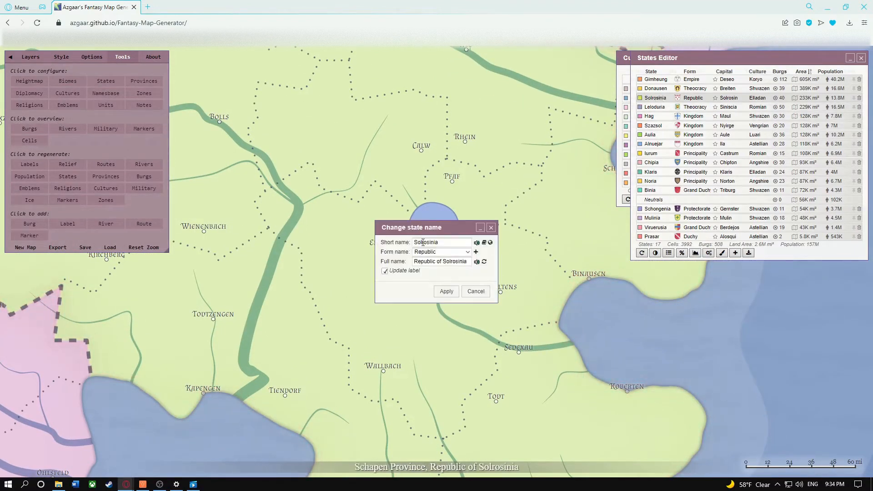
click(467, 256)
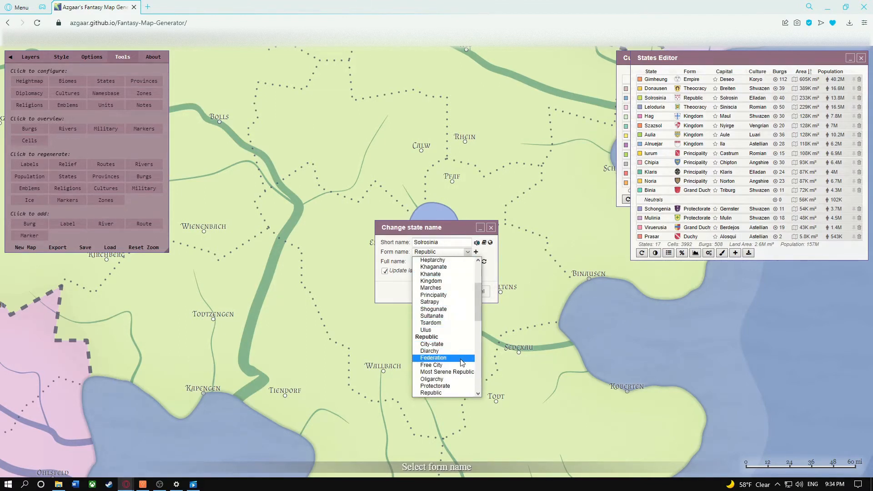
scroll(461, 362, up, 3)
scroll(459, 362, down, 3)
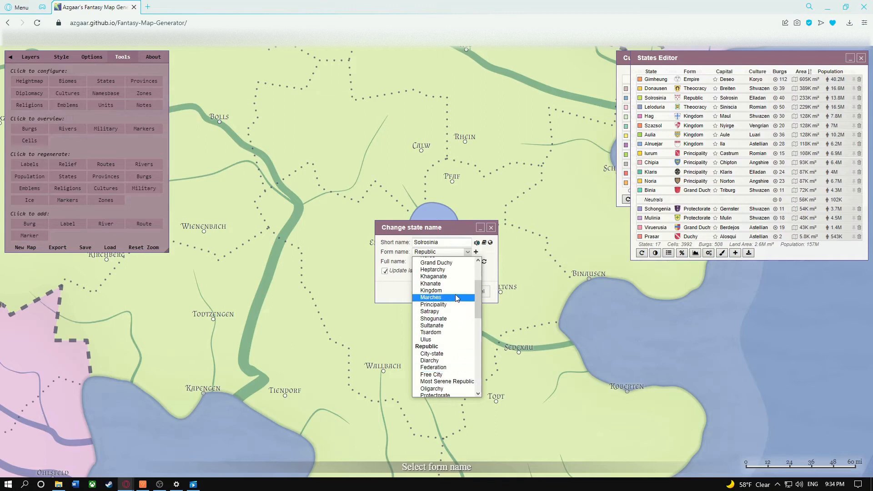
scroll(443, 331, up, 3)
click(442, 352)
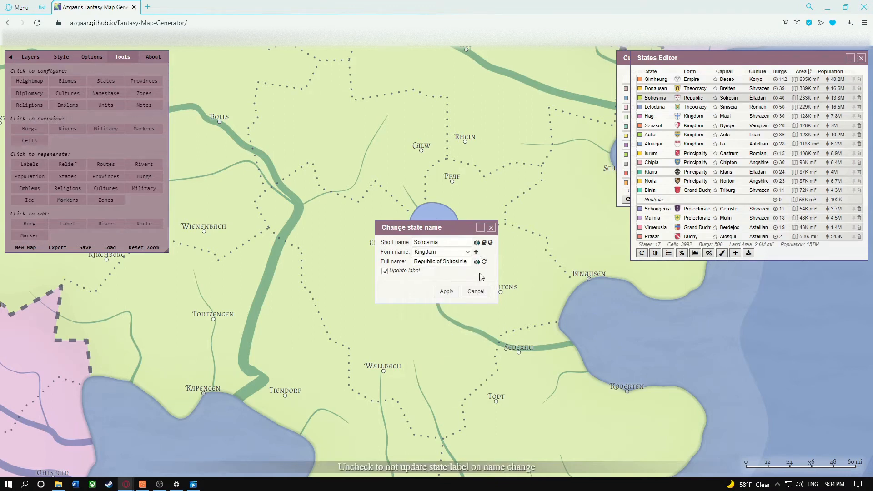
click(485, 264)
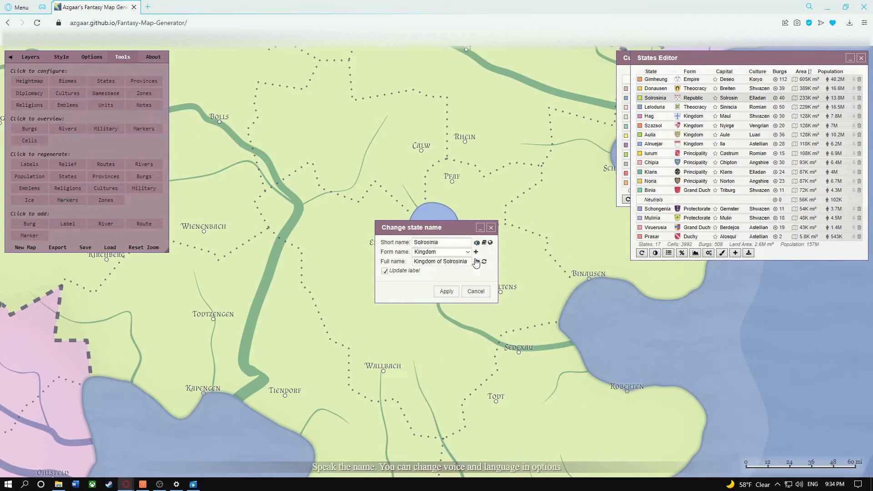
- Set Solrosinia's form name to blank, regenerate its full name and apply the change to the map label
click(442, 252)
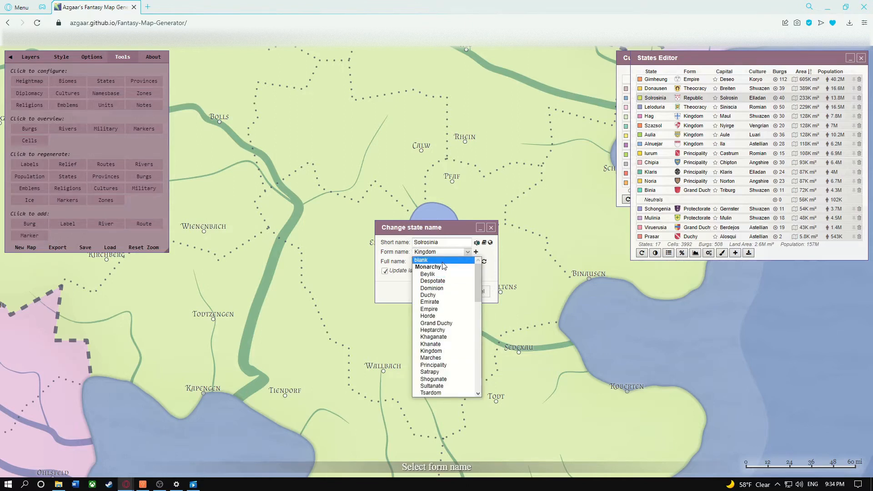
click(441, 260)
click(484, 263)
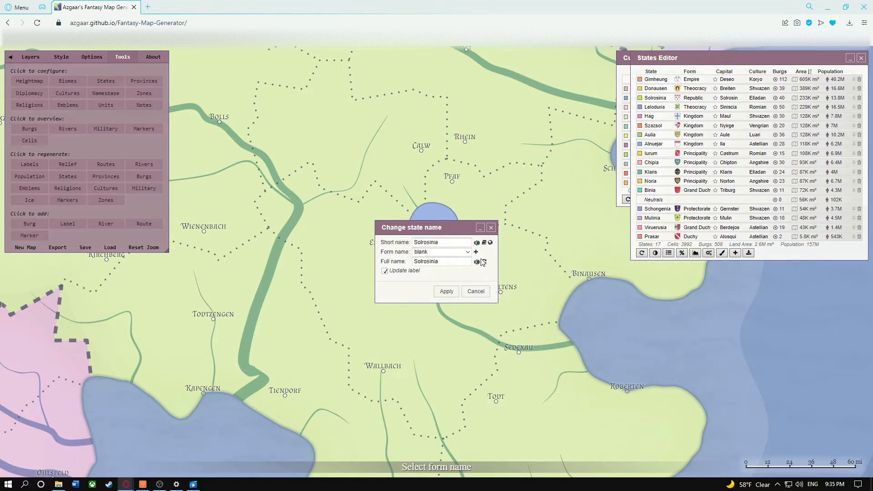
scroll(528, 278, down, 2)
scroll(528, 279, down, 3)
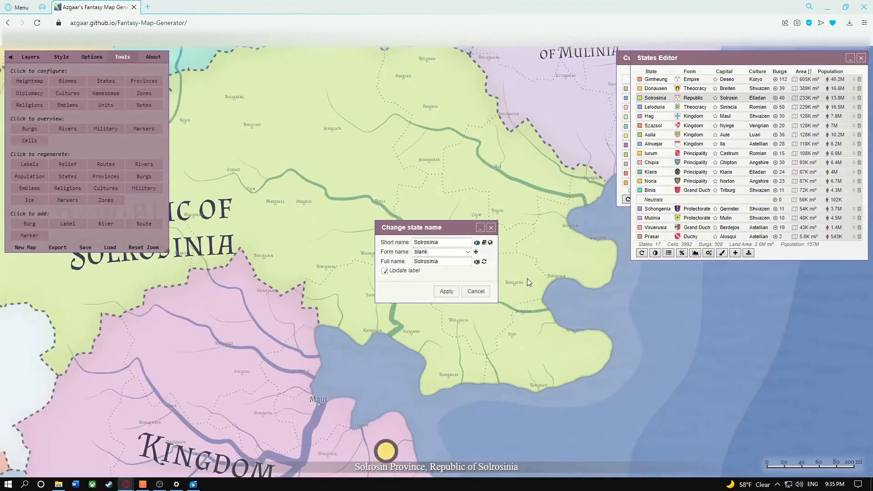
click(446, 291)
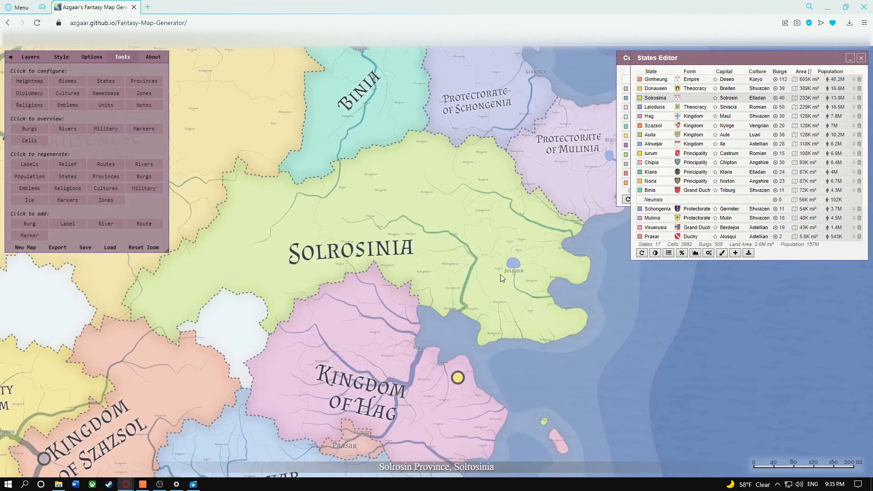
- Change the state's short name to "Solrosinia Of somewhere", regenerate its full name and apply it
click(656, 98)
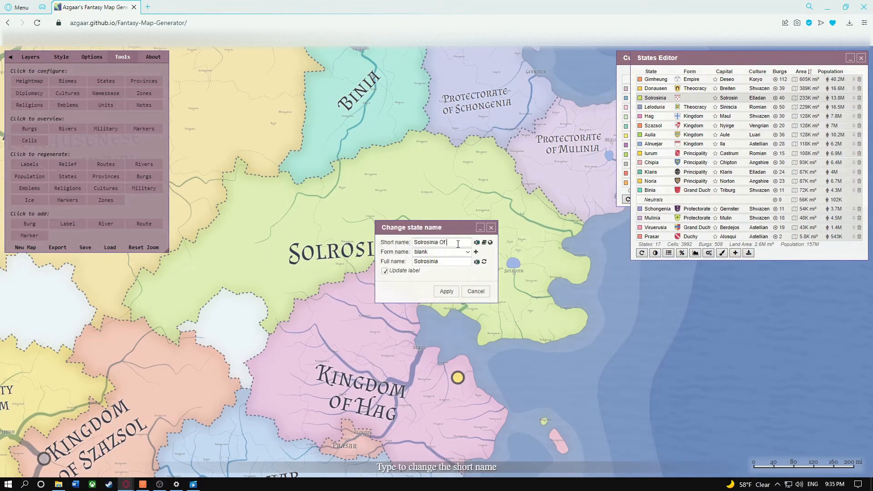
text(Of somewhere)
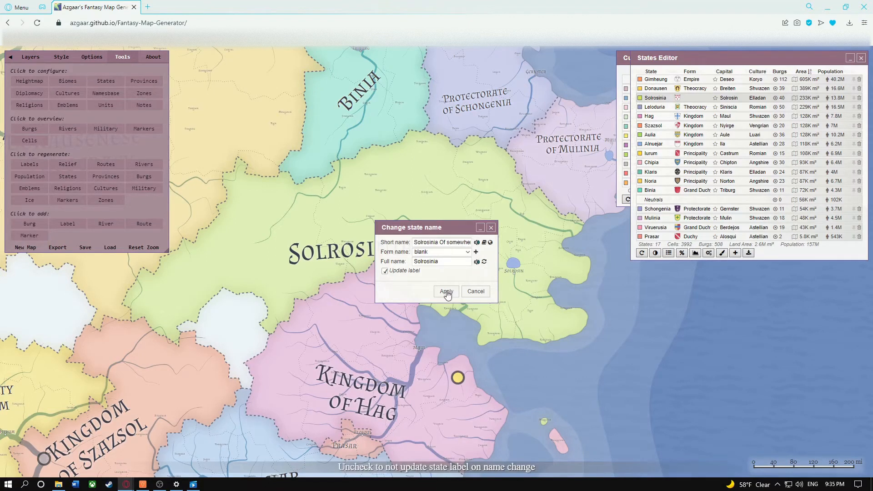
click(484, 264)
click(446, 292)
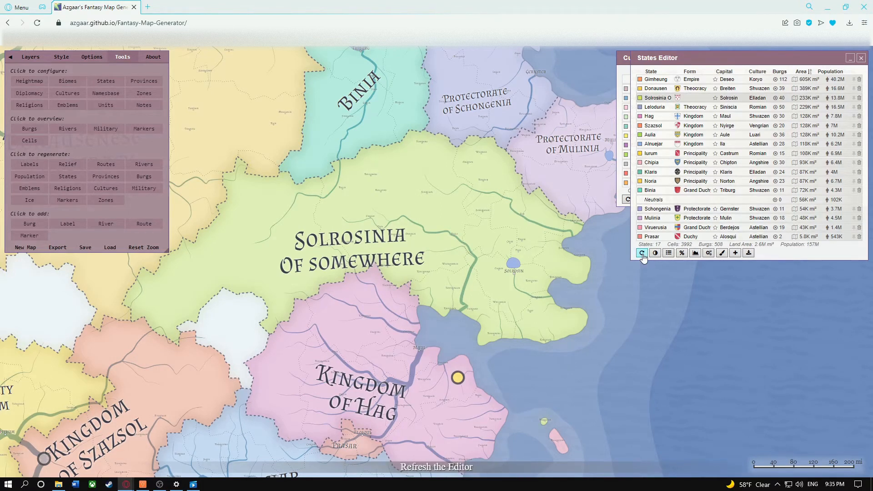
- Toggle the states legend on and off, and switch the state figures to percentages
click(670, 255)
click(670, 255)
click(681, 254)
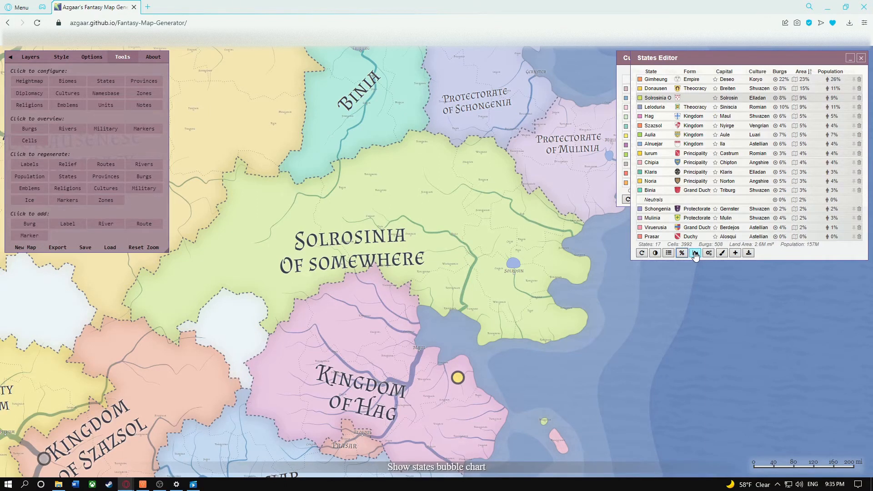
- View the states bubble chart and close it, and raise the states' additional growth rate to about 2
click(696, 253)
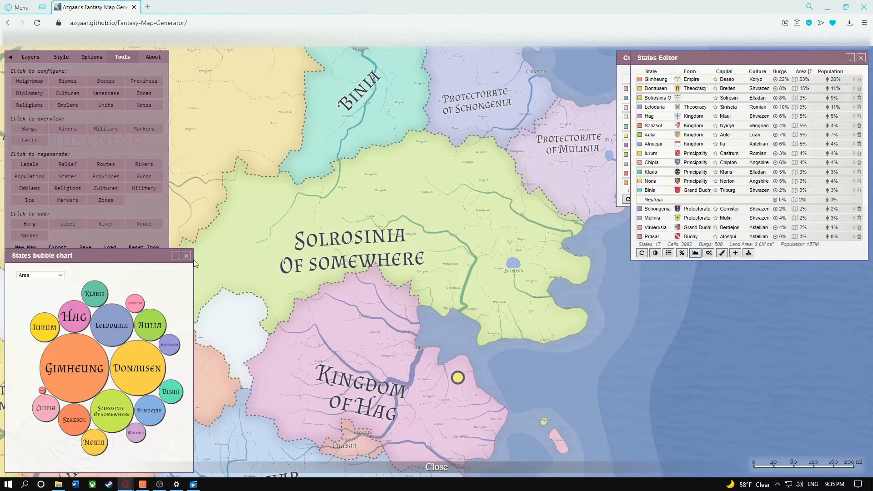
click(187, 255)
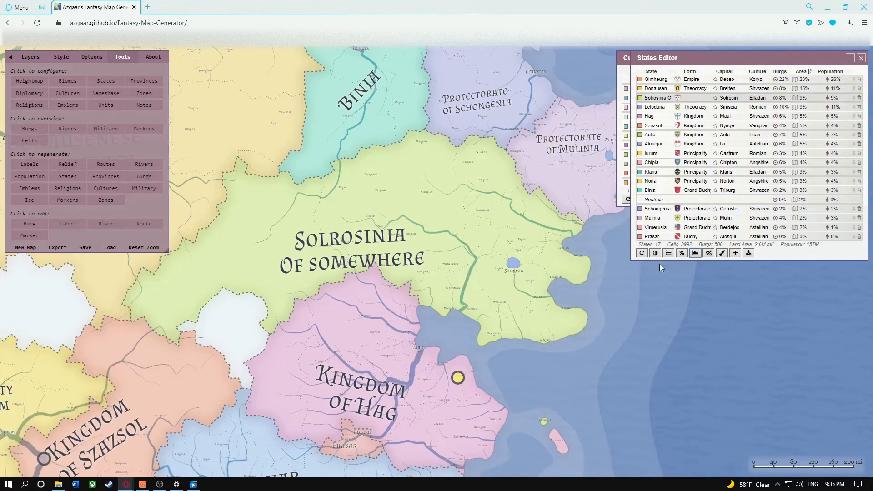
click(710, 253)
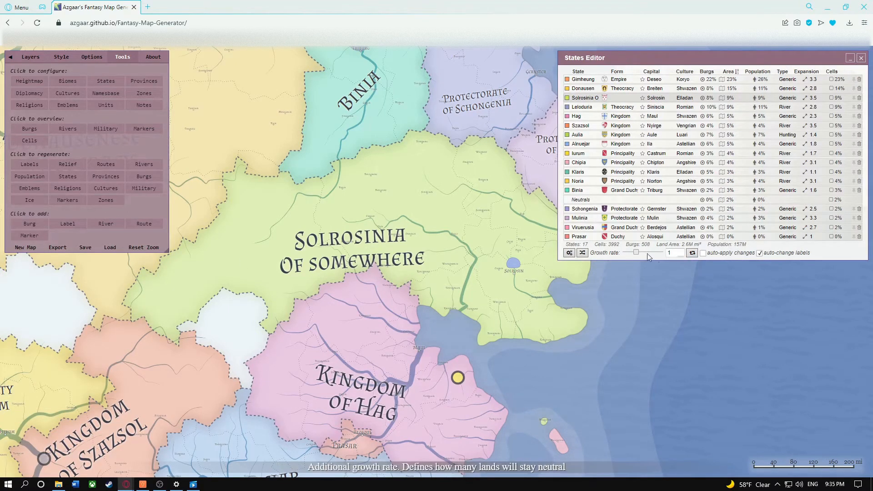
drag(636, 253, 649, 253)
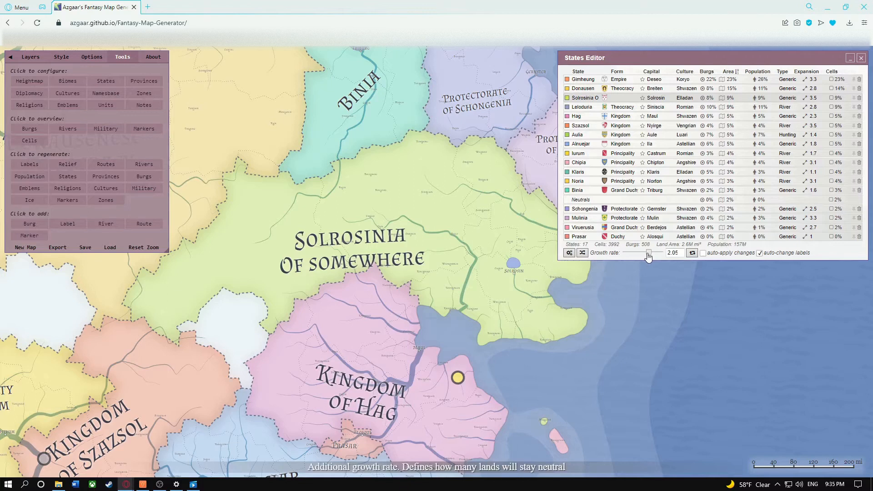
click(570, 254)
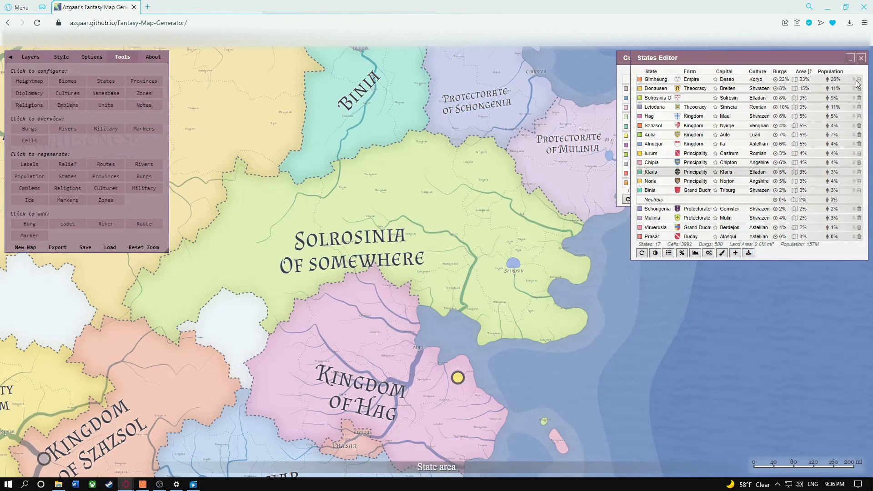
- Close the States and Cultures editors and list only Solrosinia Of somewhere's provinces in the Provinces Editor
click(861, 58)
scroll(474, 221, down, 3)
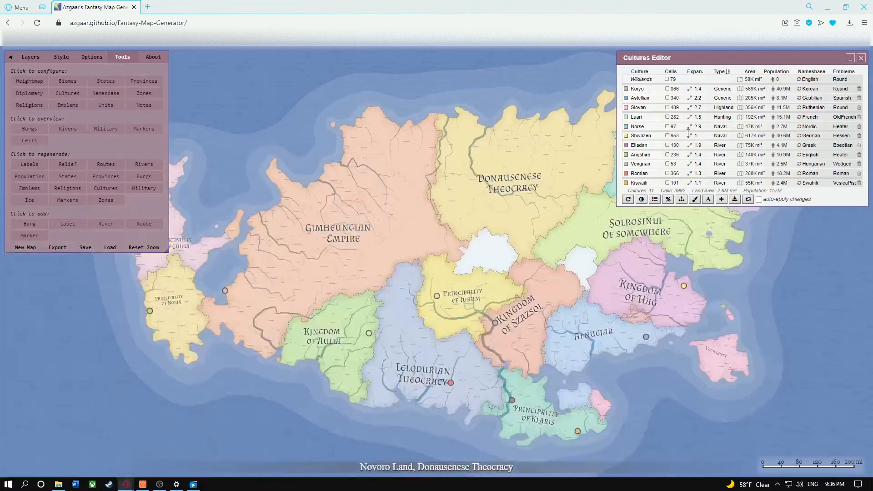
click(861, 58)
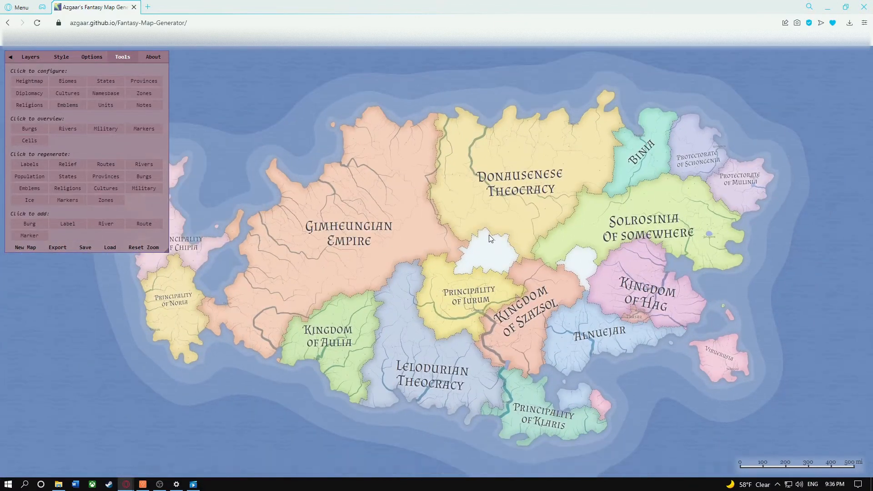
click(132, 82)
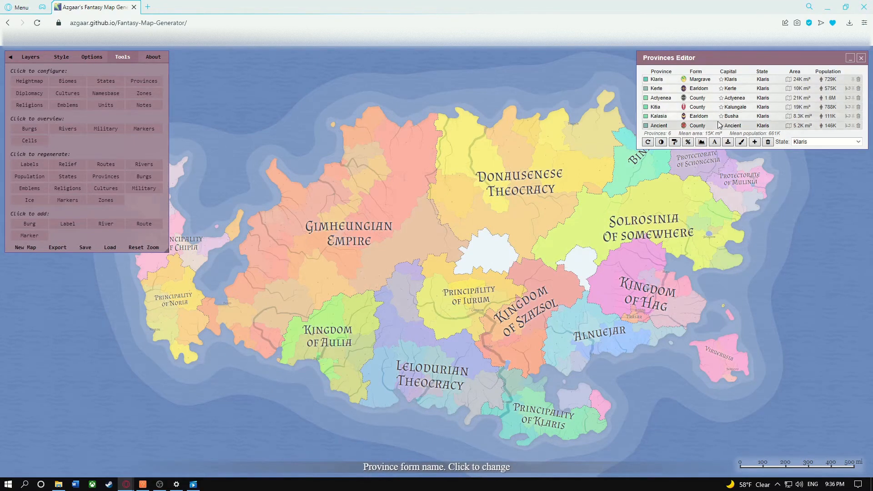
click(828, 142)
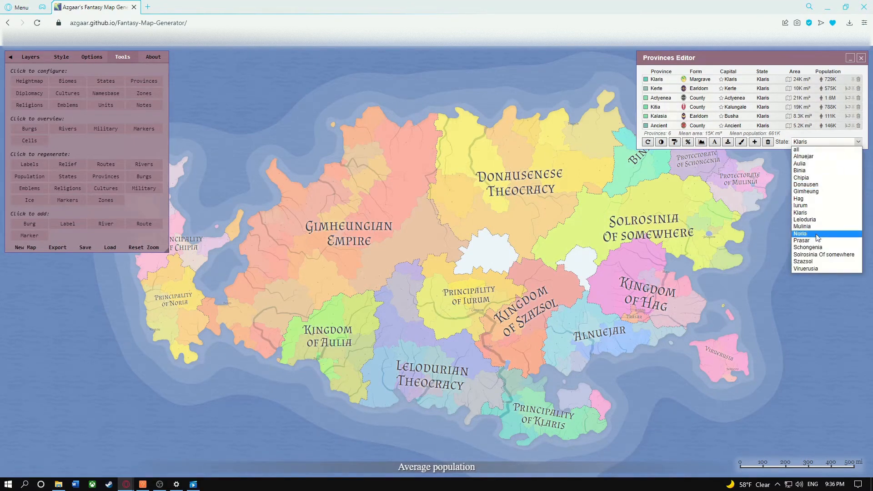
click(819, 255)
- Open the name settings of Solrosin province and look through the available form names
scroll(675, 233, up, 2)
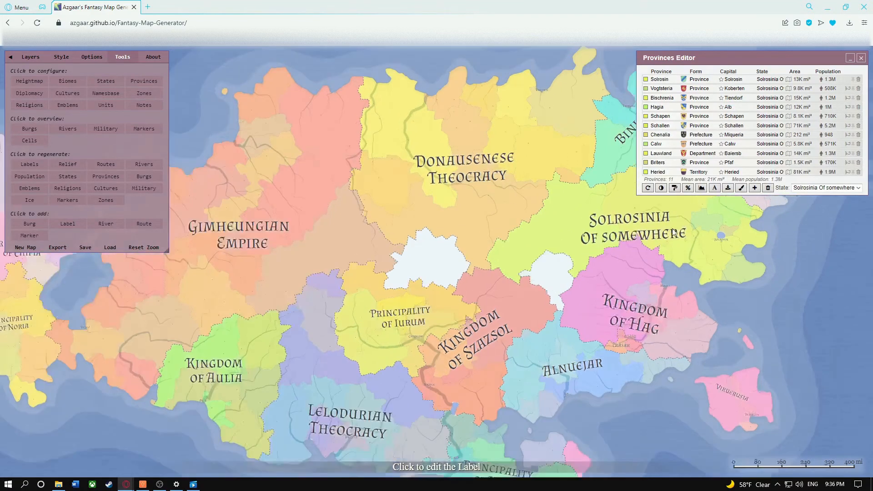
scroll(660, 216, up, 4)
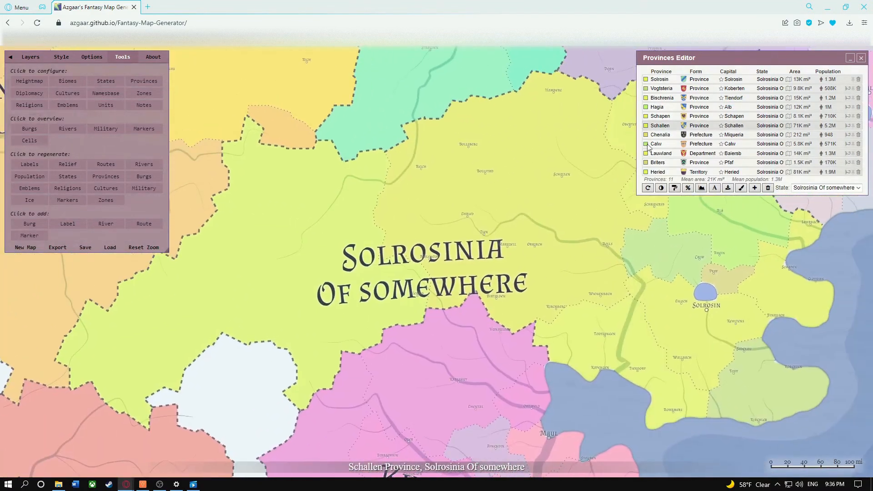
click(699, 79)
click(440, 256)
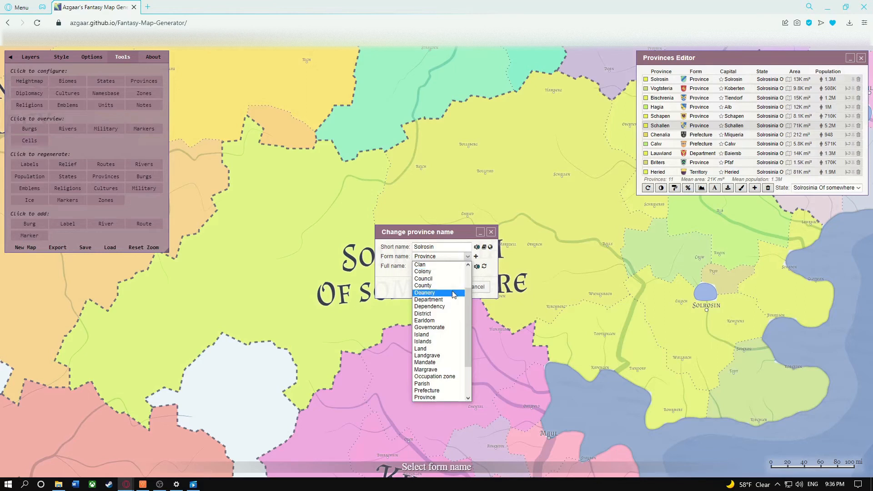
click(468, 258)
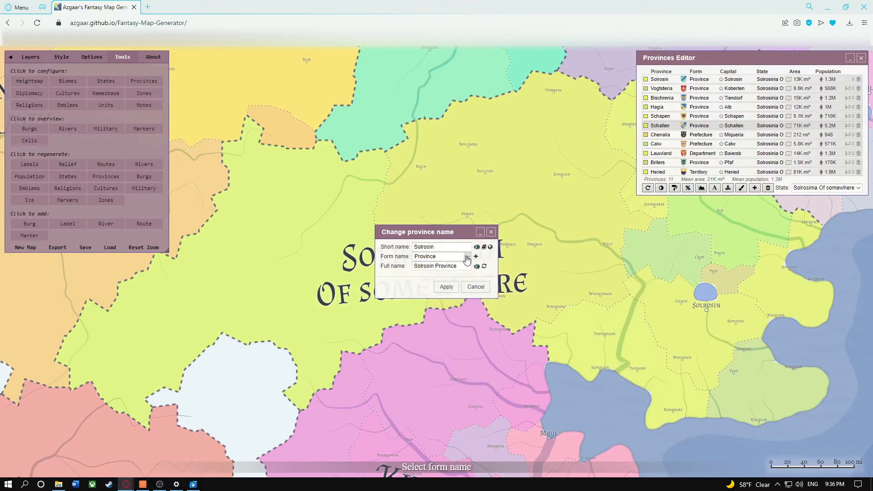
- Recolor the listed Solrosinia provinces based on the state color several times and close the province name settings
click(674, 190)
click(674, 190)
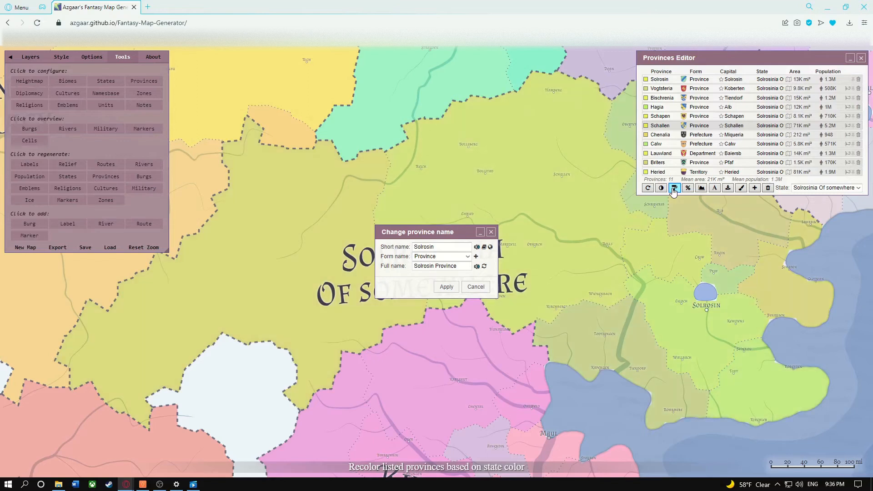
click(675, 189)
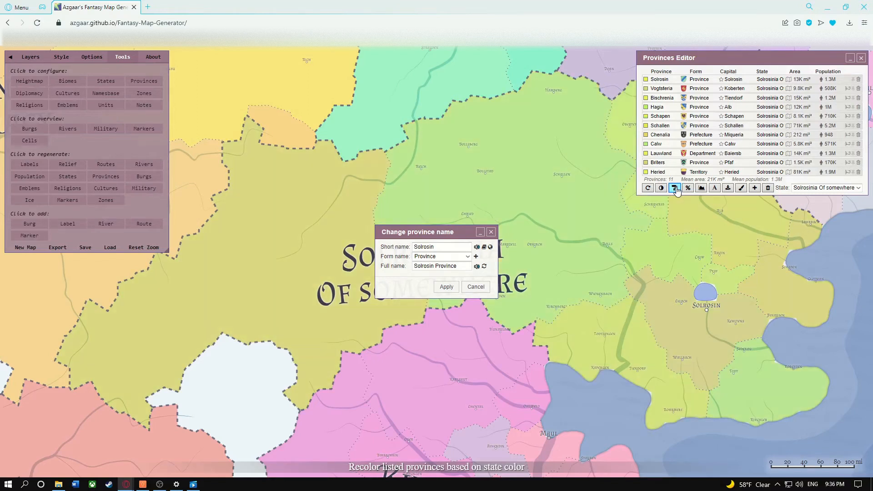
click(491, 232)
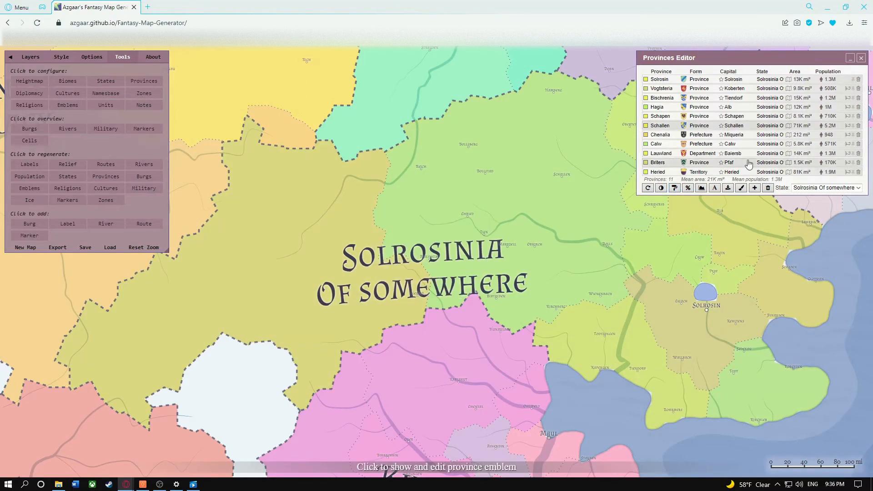
- Declare the independence of Heried province from Solrosinia Of somewhere, review it on the map and close the States Editor
click(848, 172)
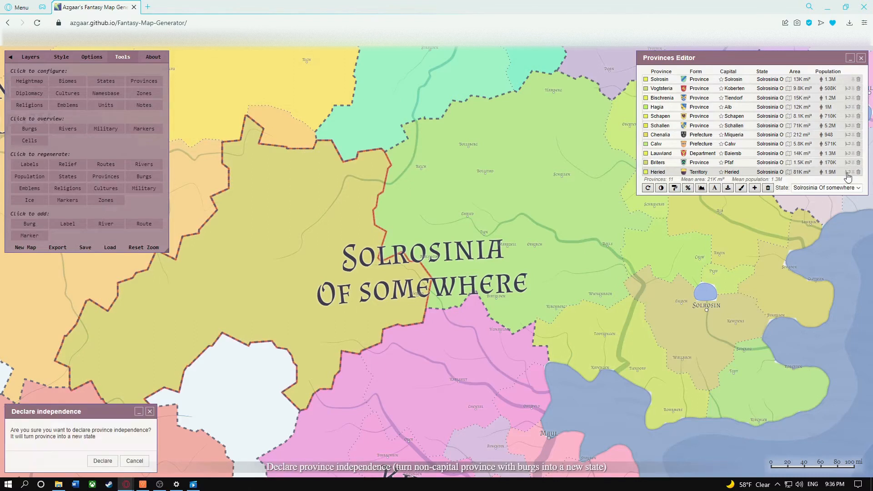
click(102, 461)
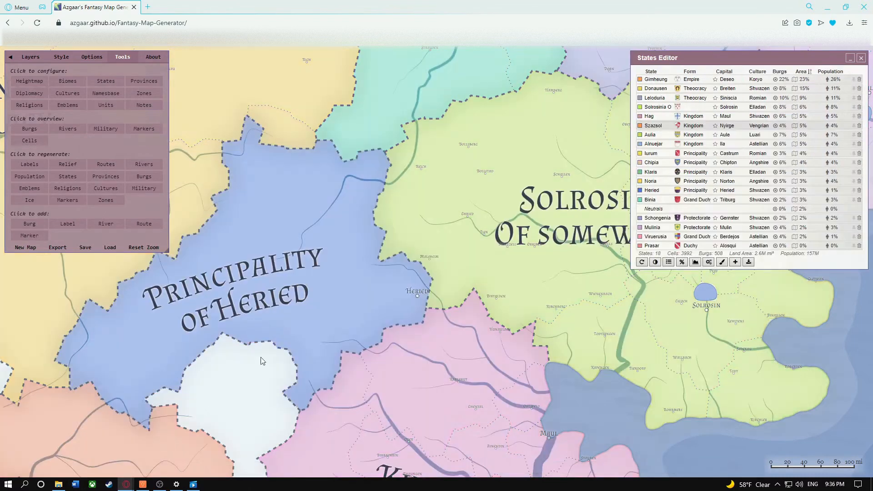
drag(355, 285, 430, 281)
scroll(399, 269, down, 4)
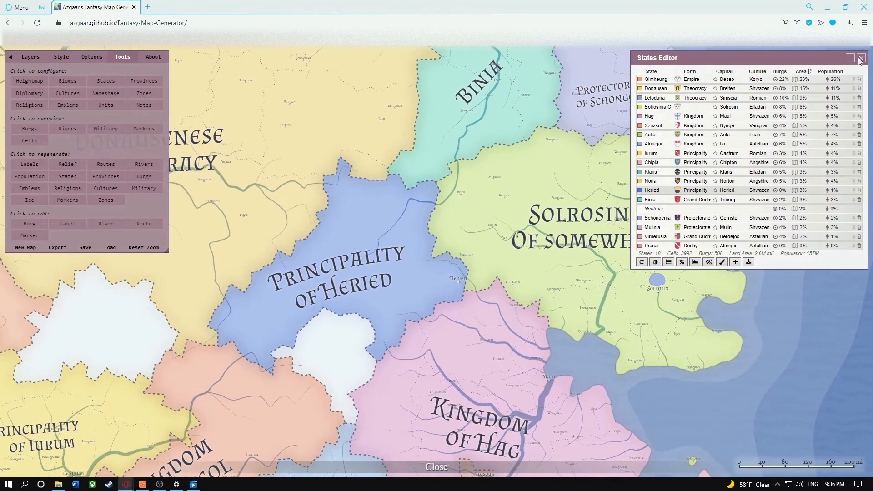
click(861, 58)
- Open the Diplomacy Editor and show the relations of the Principality of Heried on the map
click(28, 95)
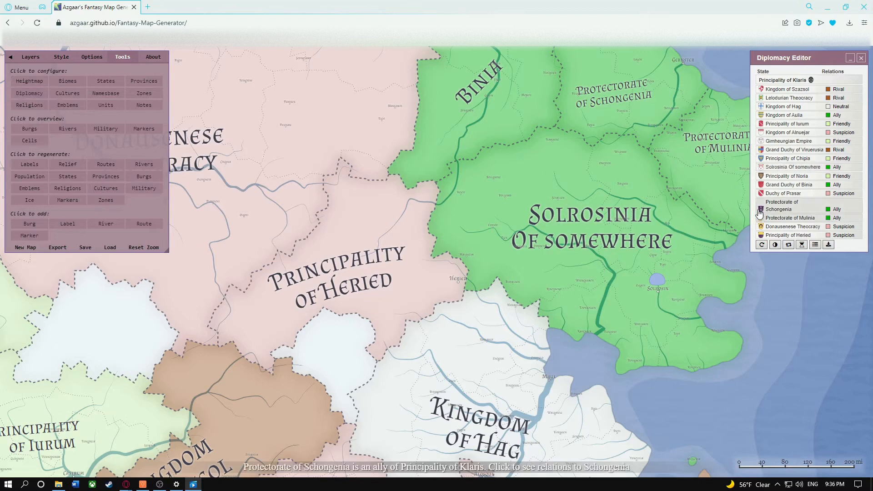
click(841, 117)
click(838, 123)
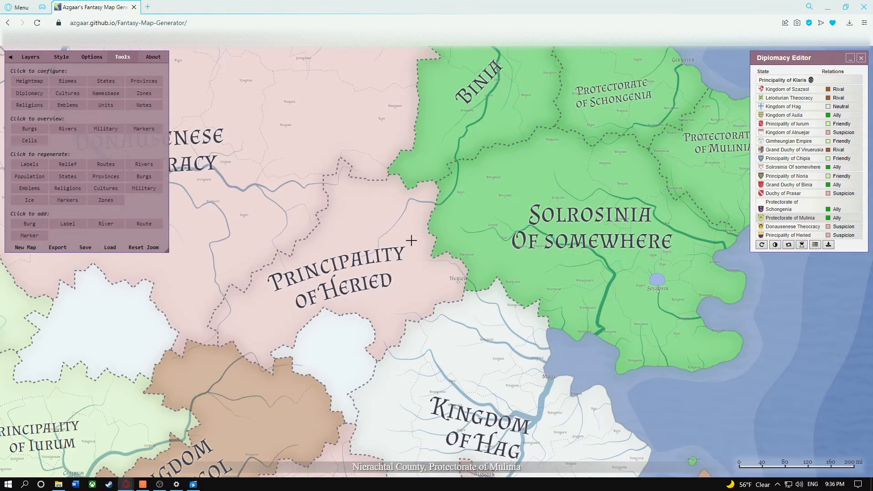
click(371, 226)
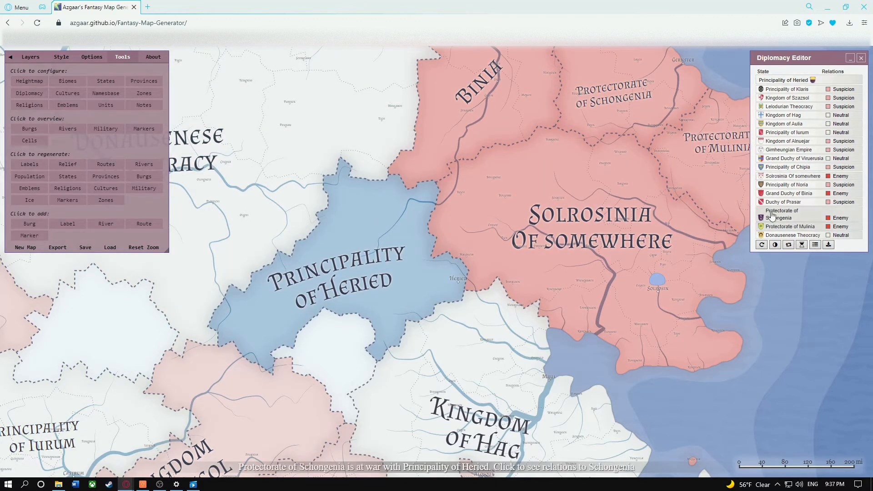
drag(692, 231, 667, 258)
drag(508, 218, 554, 208)
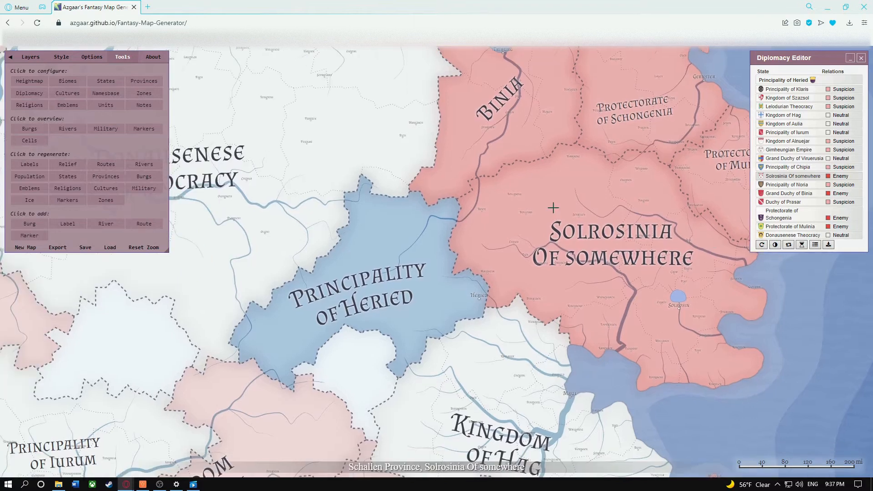
- Check the relation options for the Principality of Chipia, keep Suspicion, and review the relations history
click(846, 166)
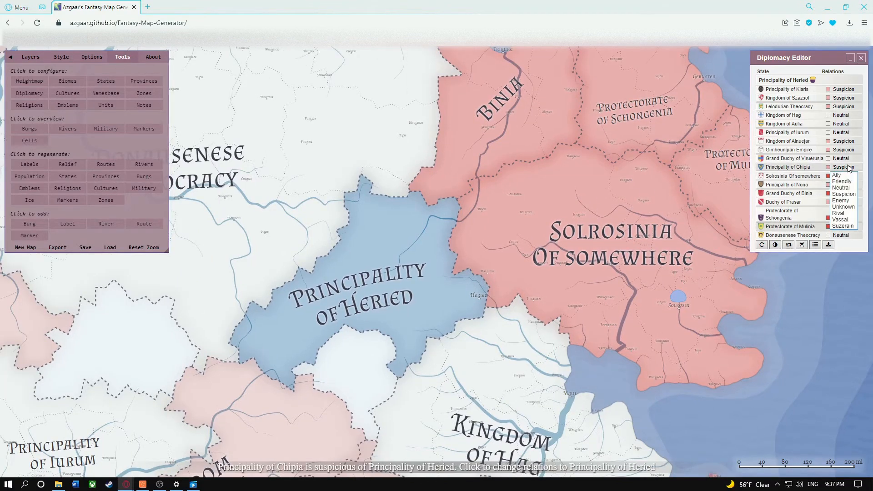
click(843, 193)
click(802, 244)
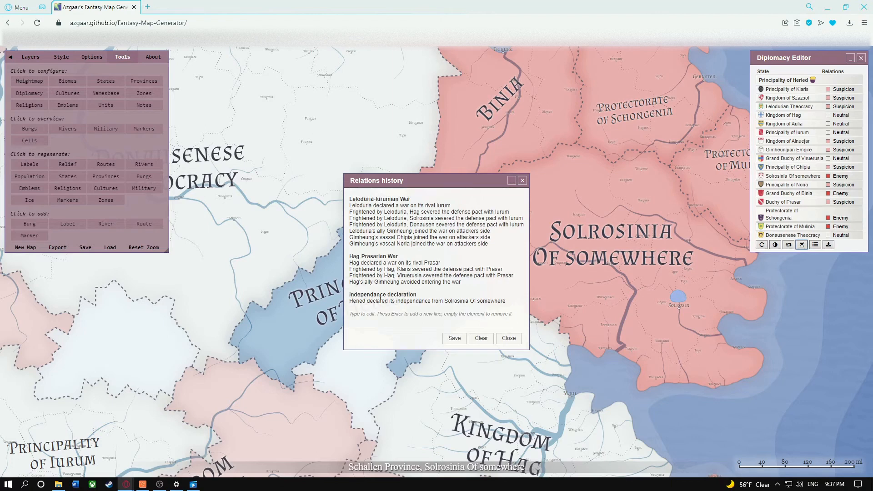
click(508, 339)
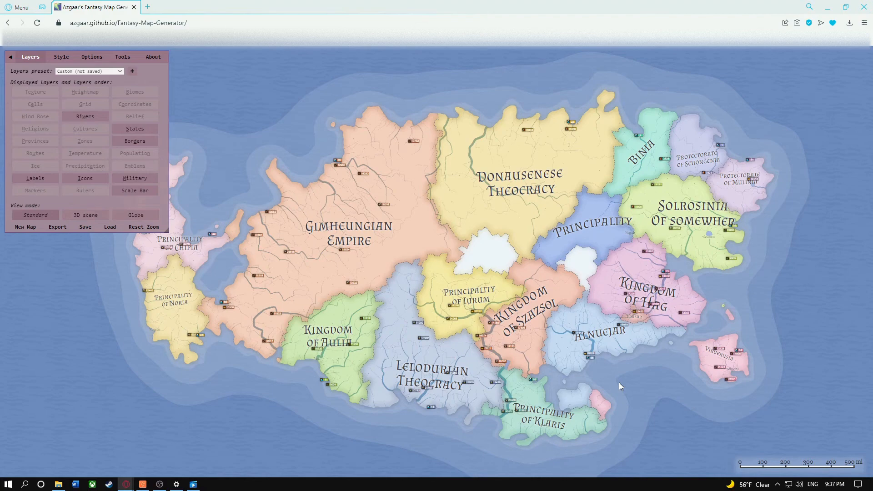
- Inspect the details of the 2nd (Forumia) Regiment in Iurum and the 6th (Durdupie) Regiment in the Lelodurian Theocracy
scroll(439, 334, up, 5)
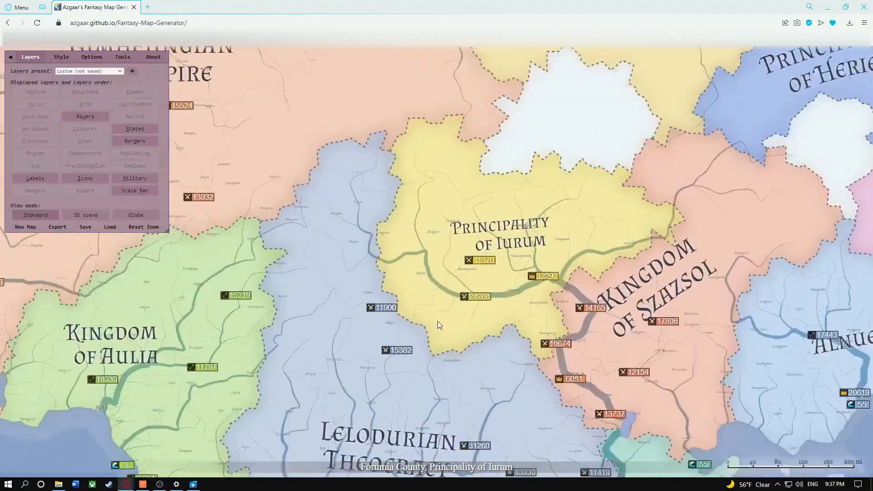
scroll(438, 321, up, 3)
mouse_move(507, 269)
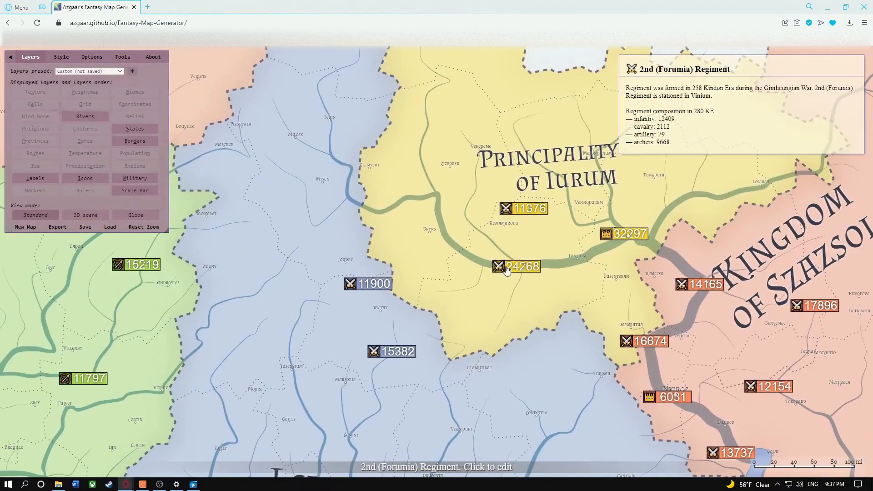
mouse_move(374, 291)
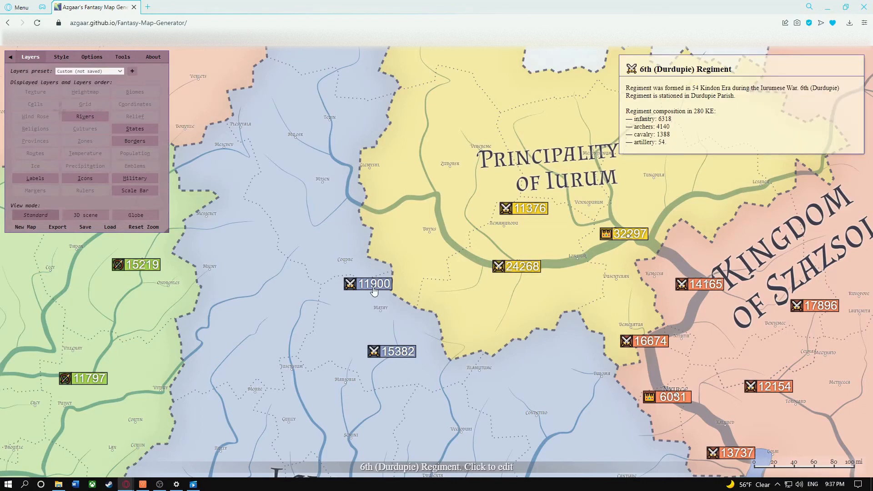
- Open the Military Overview and check that Gimheung's War Alert modifier can be edited, leaving it as it is
click(122, 56)
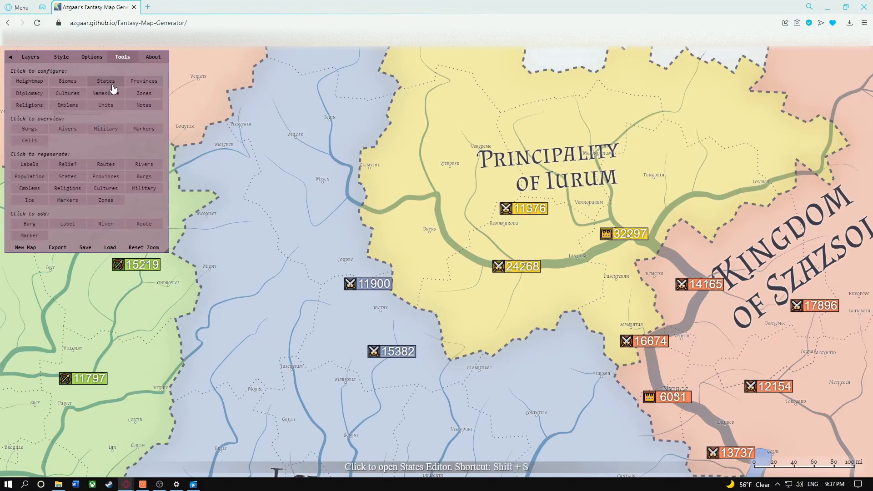
click(106, 129)
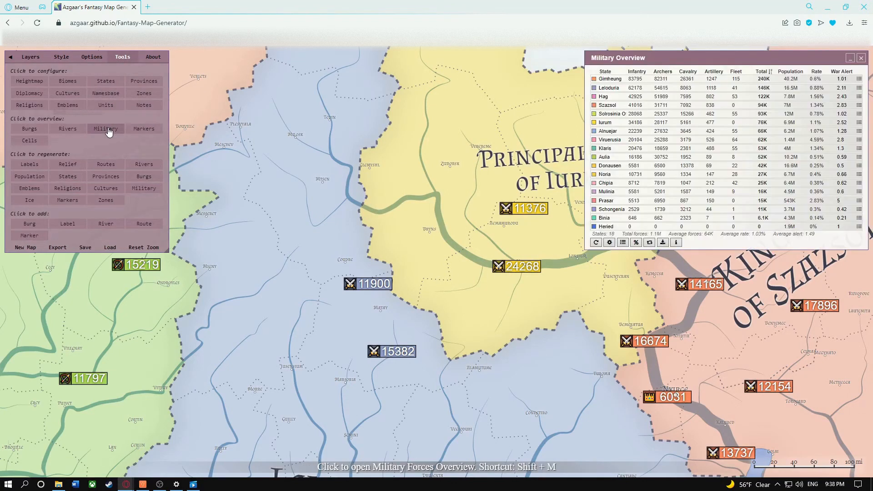
double_click(839, 79)
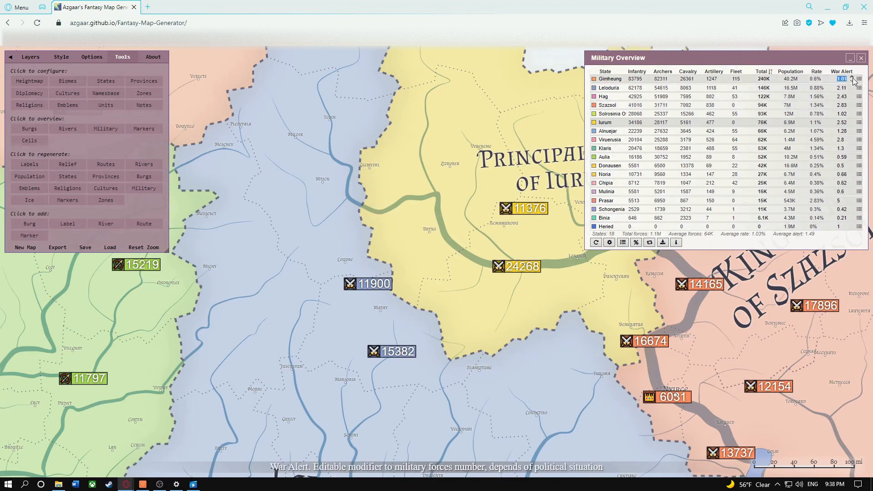
click(834, 63)
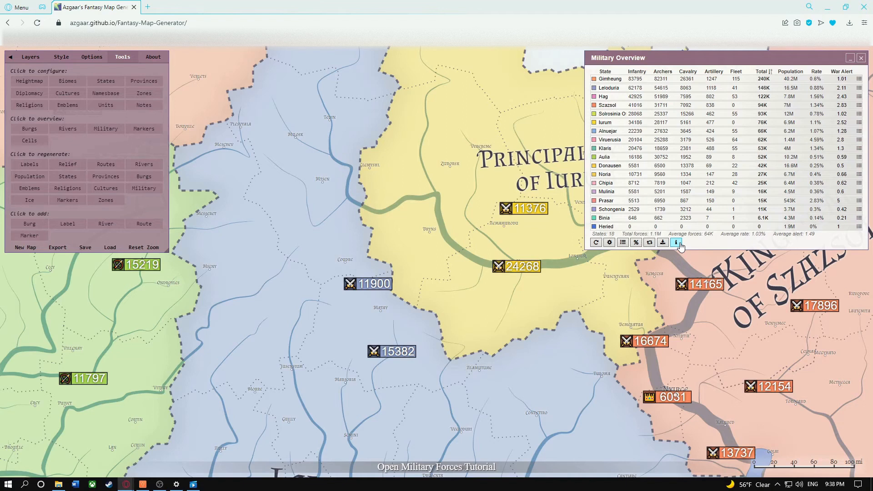
- Open the military units settings and rename the infantry unit as "Not infantry"
click(611, 244)
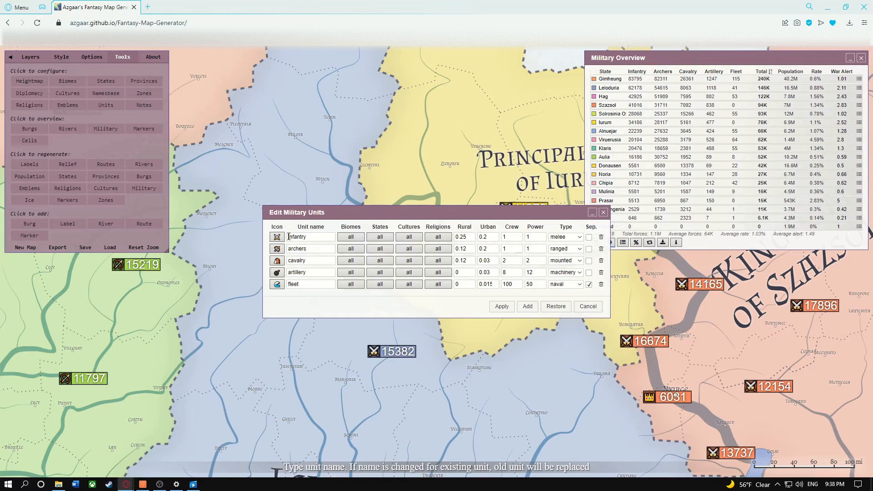
text(Not)
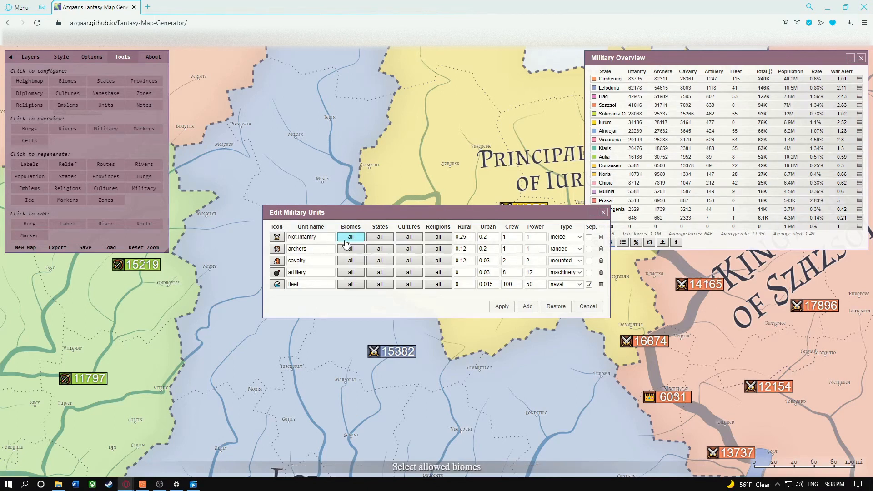
- Review the allowed biomes, states and religions options for the "Not infantry" unit, keeping each set to all
click(350, 237)
click(389, 238)
click(479, 159)
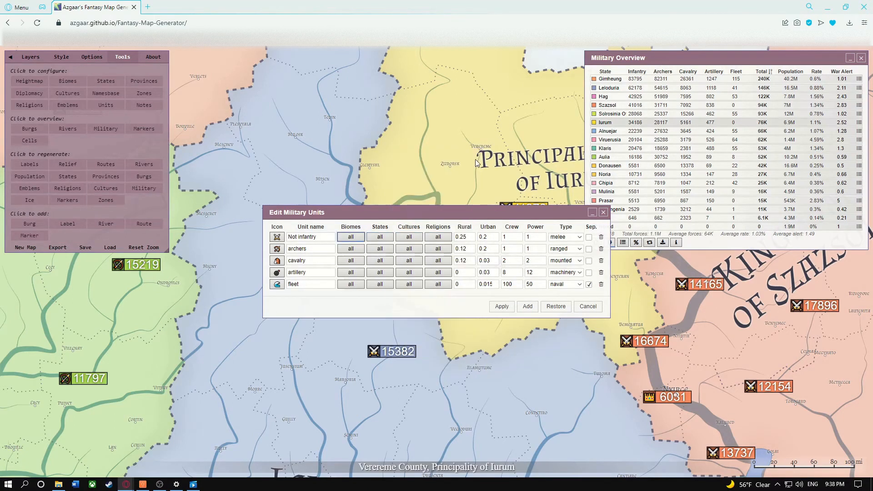
click(438, 237)
click(483, 138)
click(466, 239)
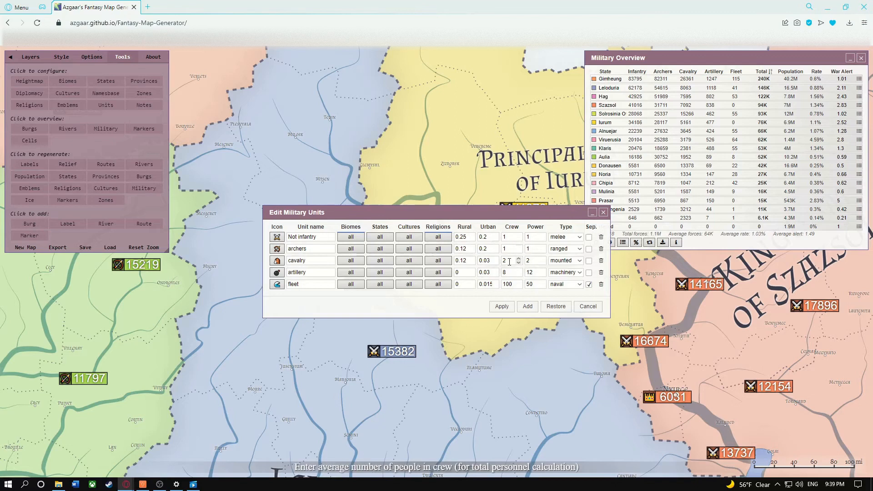
- Check the crew and power fields of the artillery, cavalry and archers units without changing their values
double_click(507, 273)
drag(535, 272, 528, 271)
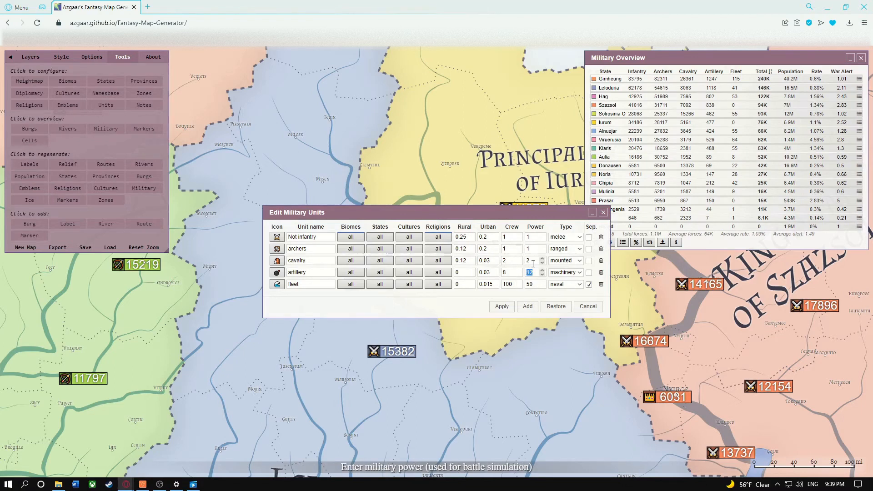
double_click(529, 260)
click(533, 250)
- Review the unit type choices for "Not infantry", archers and cavalry, keeping melee, ranged and mounted
click(575, 241)
click(574, 241)
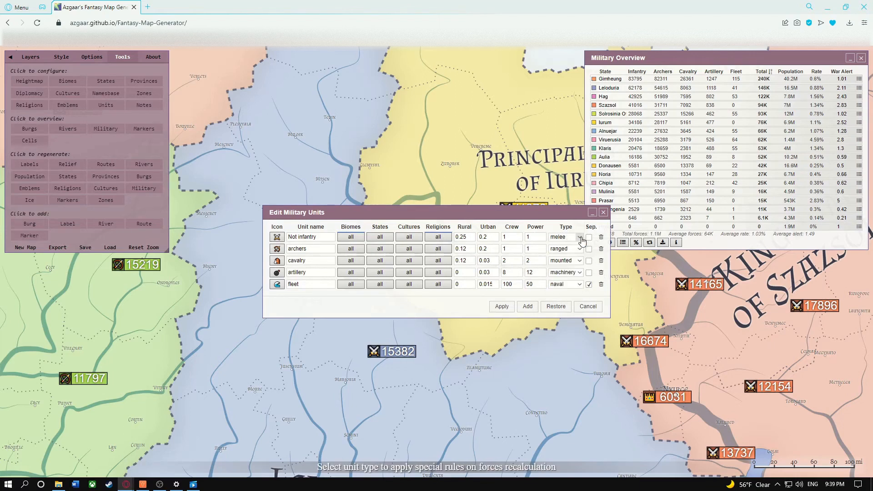
click(580, 251)
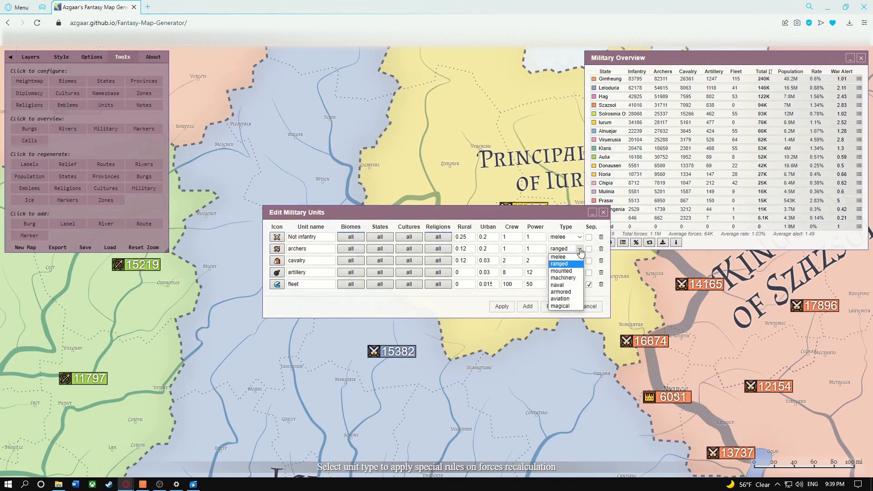
click(580, 250)
click(581, 261)
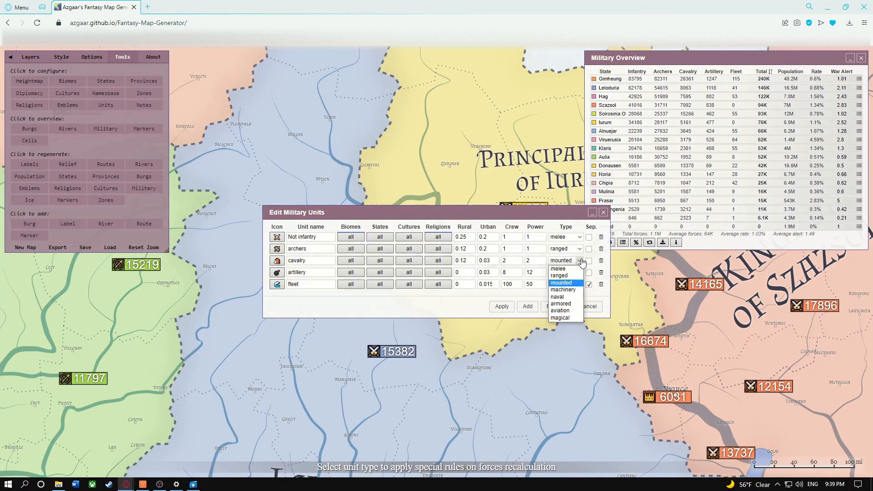
click(582, 263)
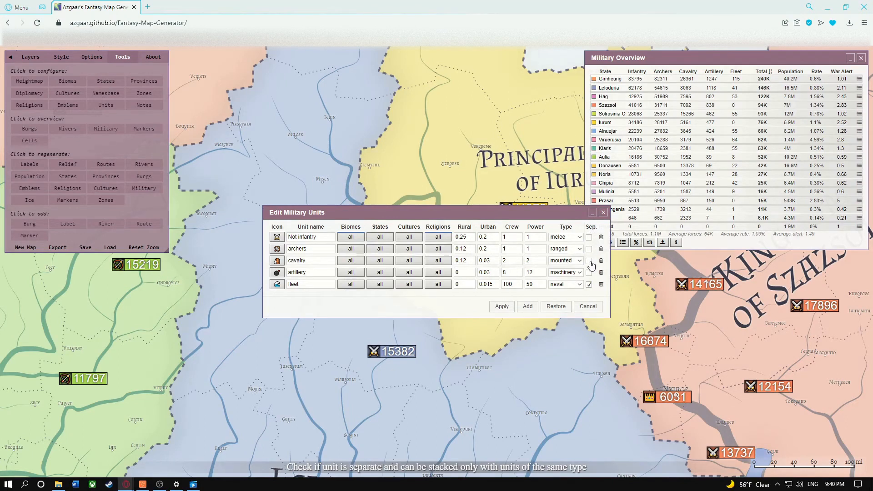
- Check cavalry's separate-unit option and apply the edited military unit settings to recalculate all forces
click(590, 261)
click(502, 307)
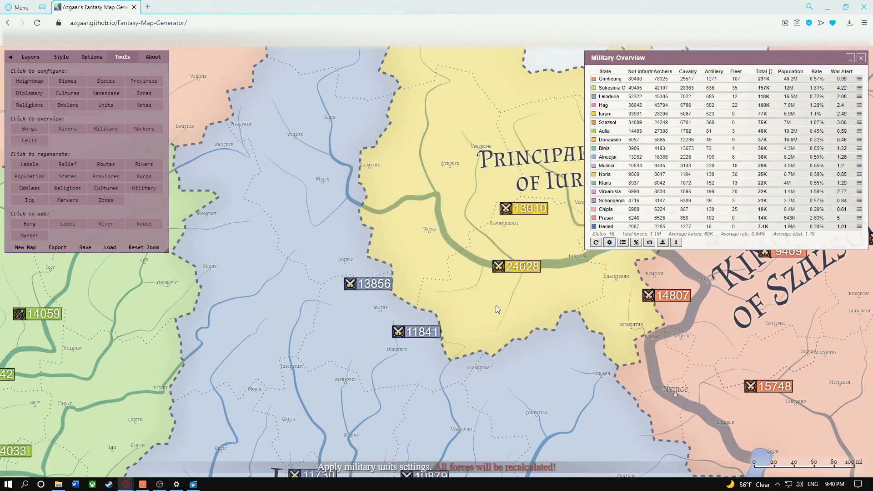
- Move Iurum's 1st (Forumia) Regiment and its base westward, and attack the 2nd (Durdupie) Regiment with it
click(516, 272)
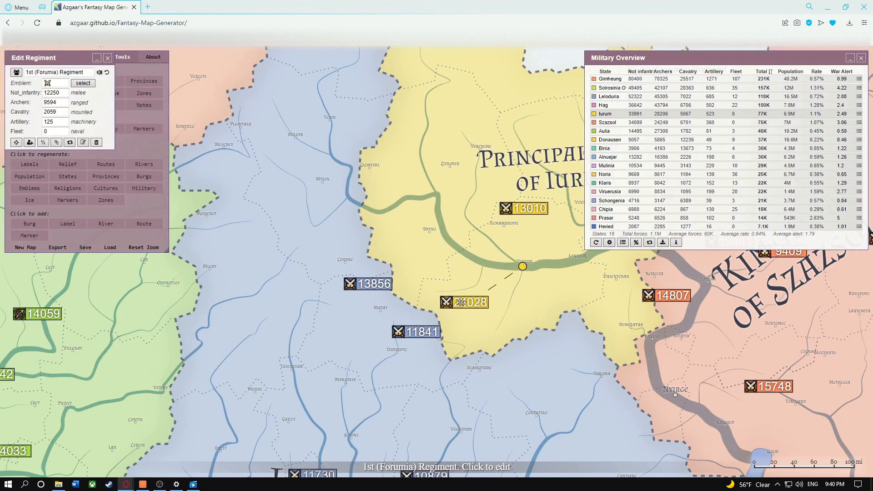
drag(524, 266, 439, 264)
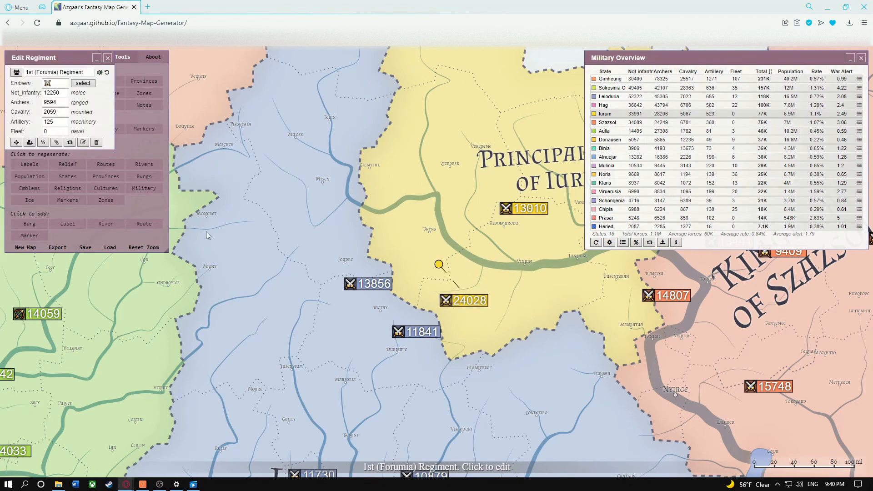
click(17, 142)
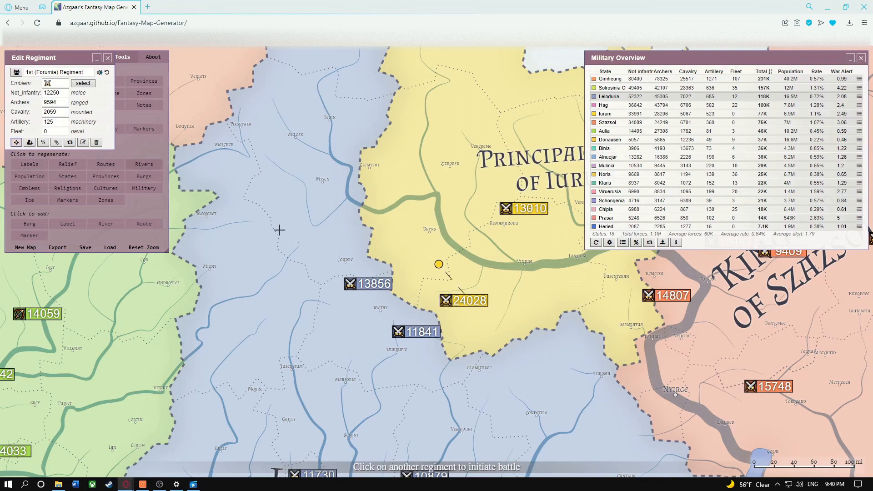
click(374, 286)
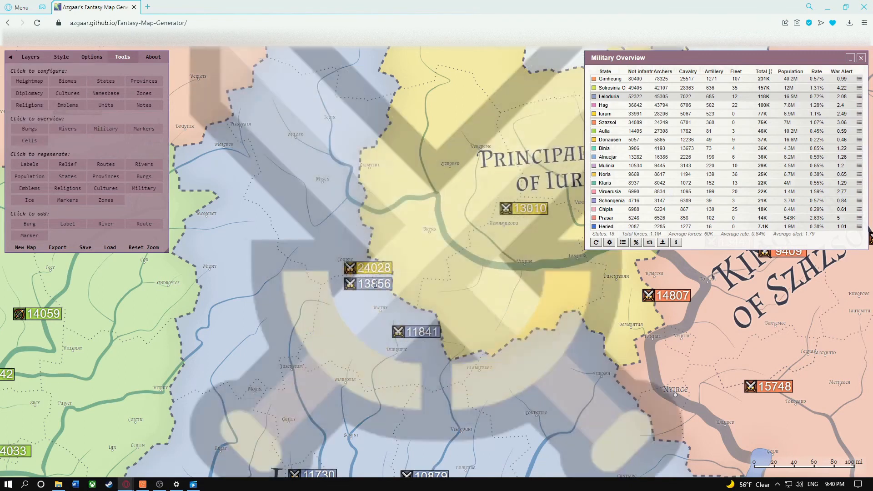
- Review the battle types and the attackers' phase choices for the Battle of Dusiminium, keeping field battle and the skirmish phase
click(350, 315)
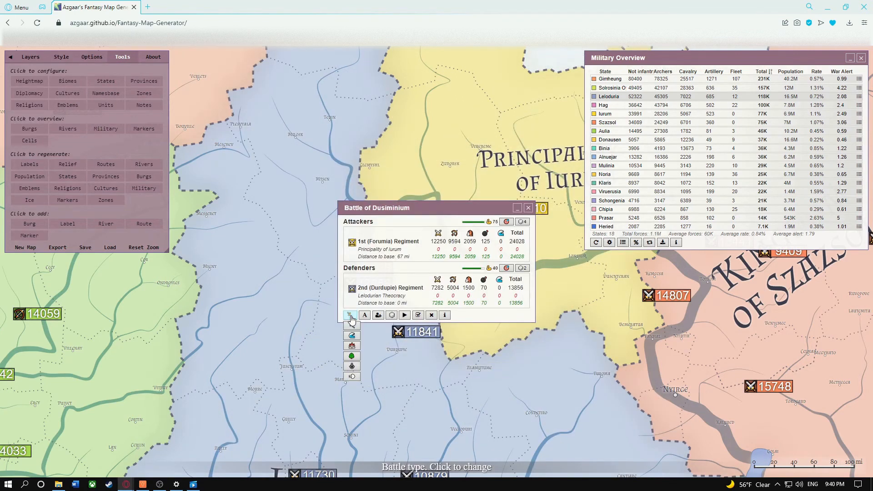
click(352, 327)
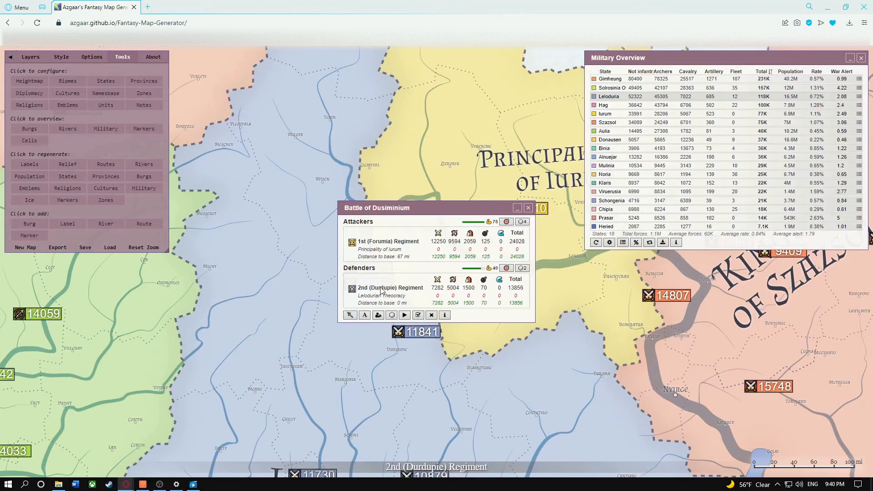
click(507, 221)
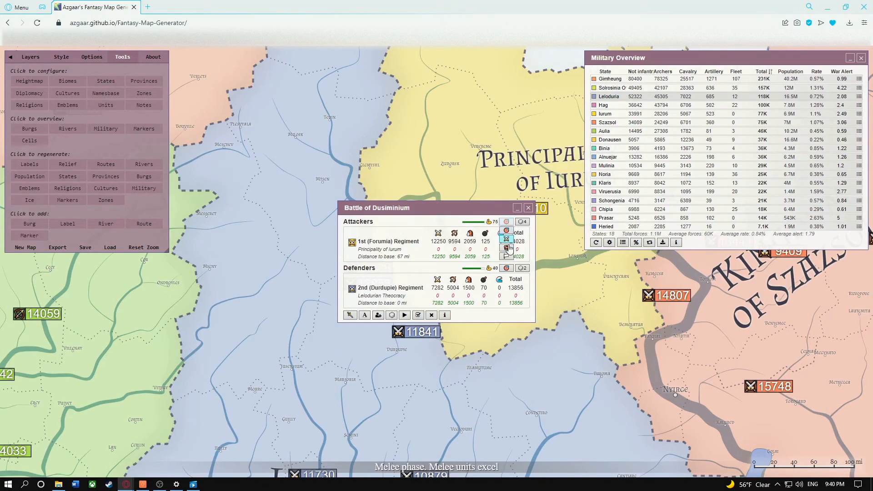
click(511, 231)
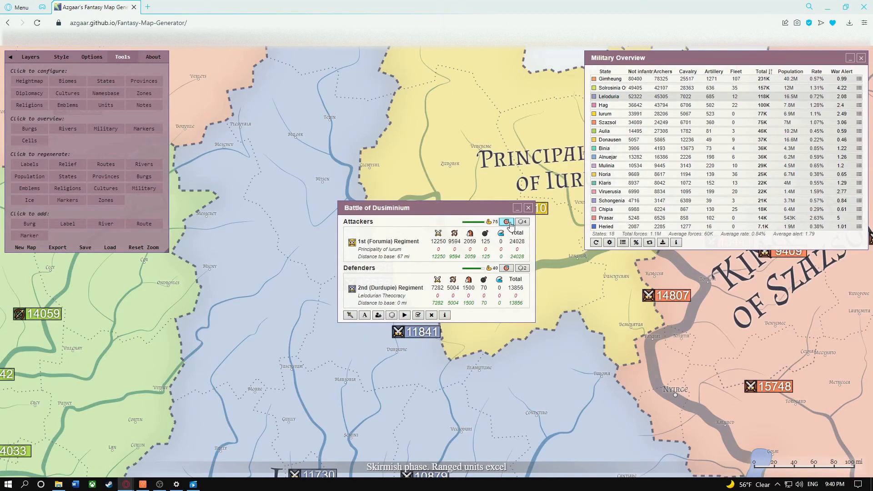
click(508, 222)
click(512, 233)
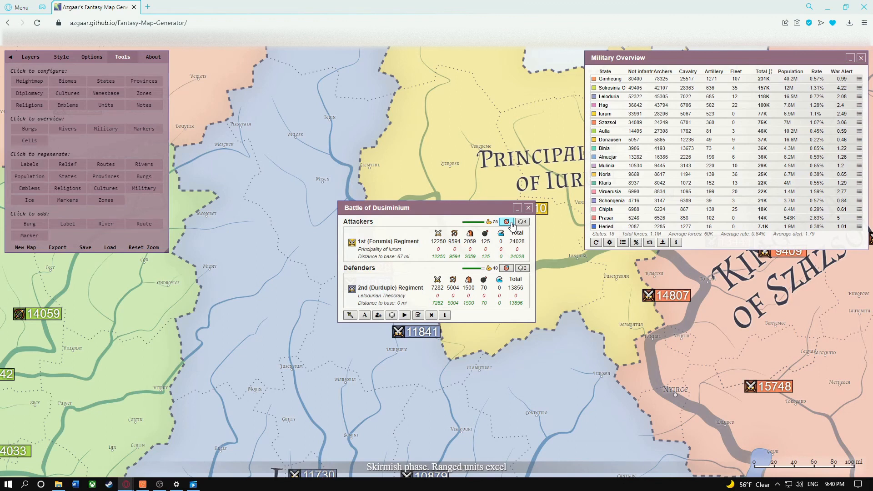
- Re-roll the attackers' random factor several times
click(527, 223)
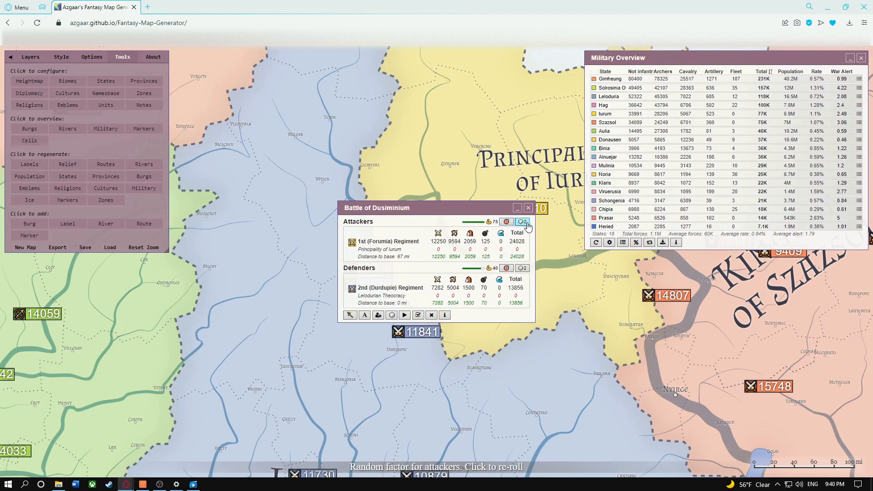
click(529, 225)
click(529, 225)
click(529, 225)
- Check the regiments available to join the battle without adding any, and roll new random factors for both sides
click(378, 315)
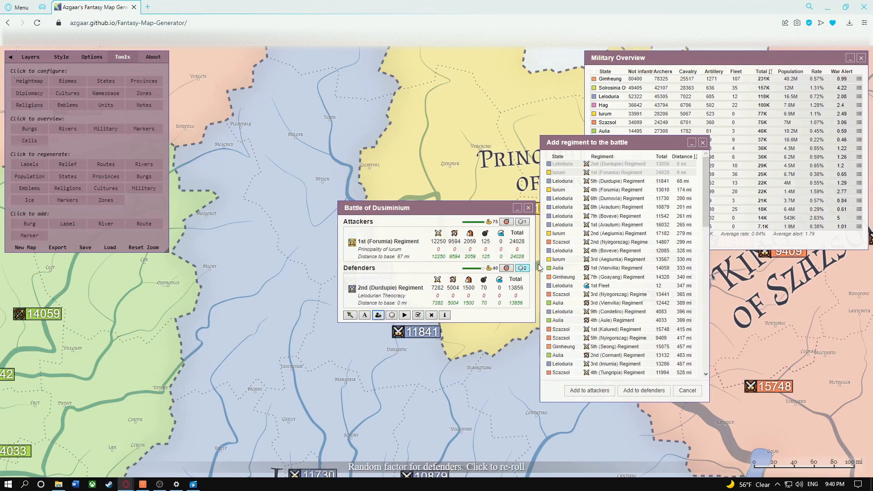
click(687, 390)
click(393, 316)
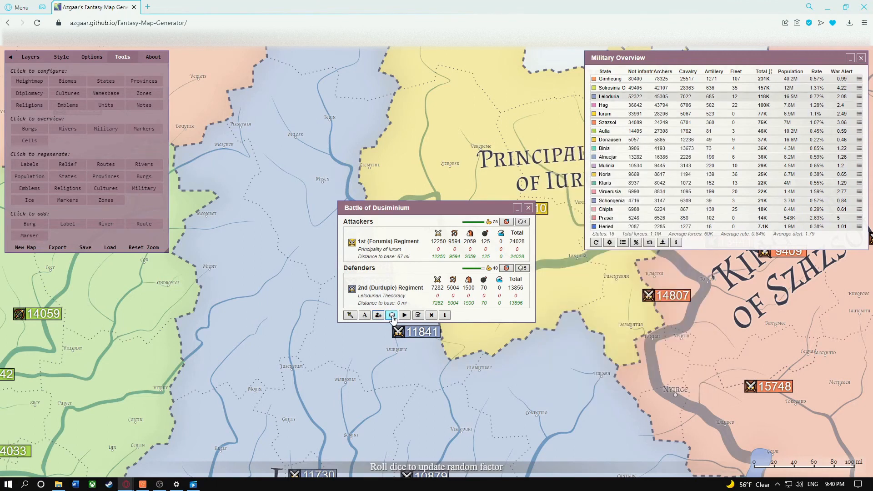
click(392, 315)
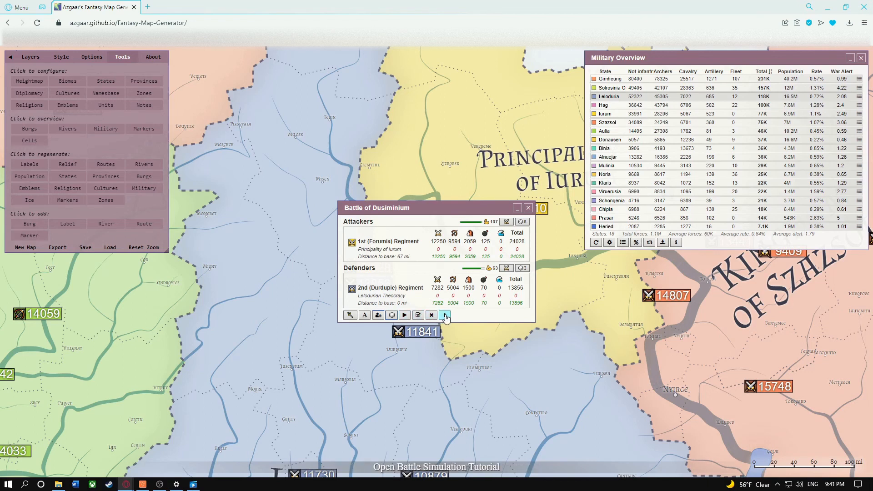
- Iterate the Battle of Dusiminium repeatedly and apply its results to end the battle
click(405, 315)
click(405, 315)
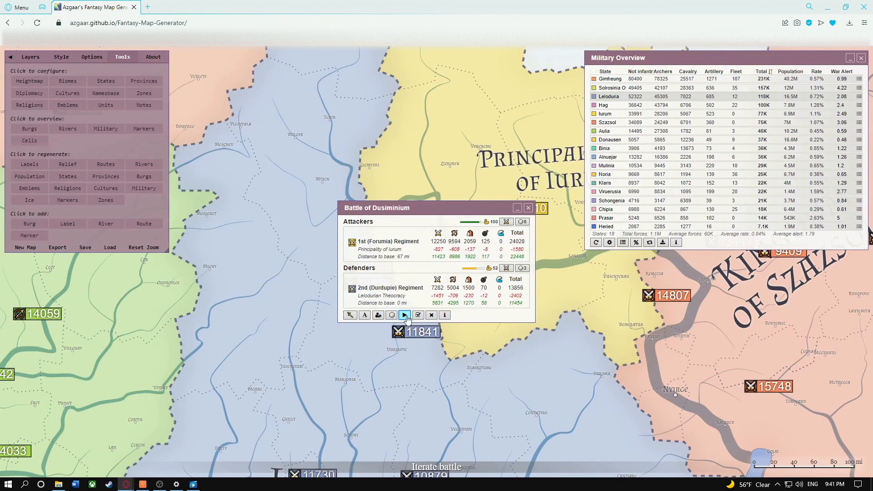
click(405, 315)
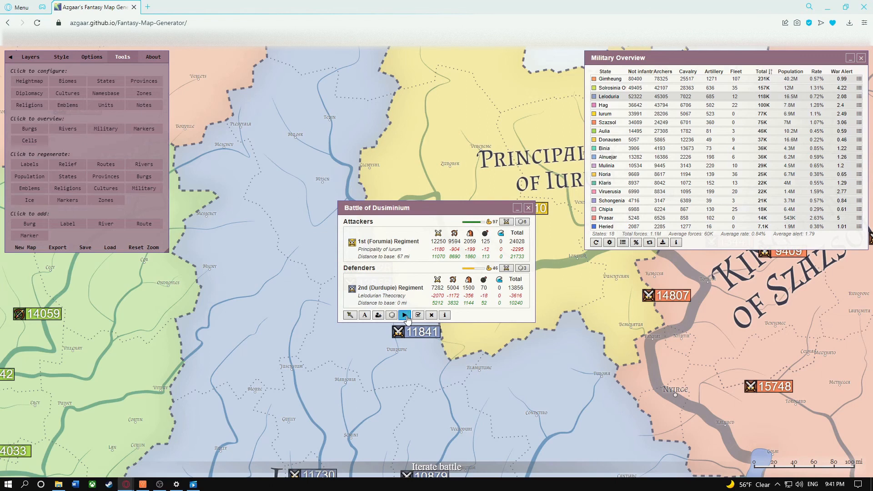
click(405, 315)
click(405, 315)
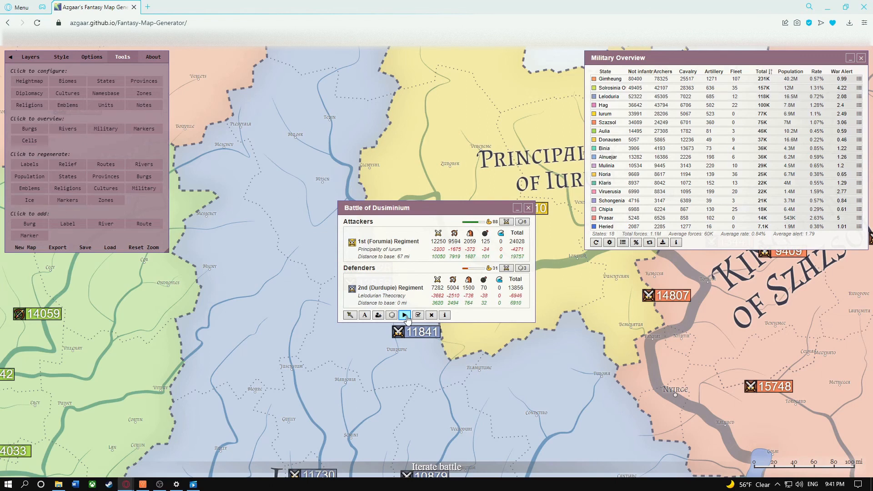
click(405, 315)
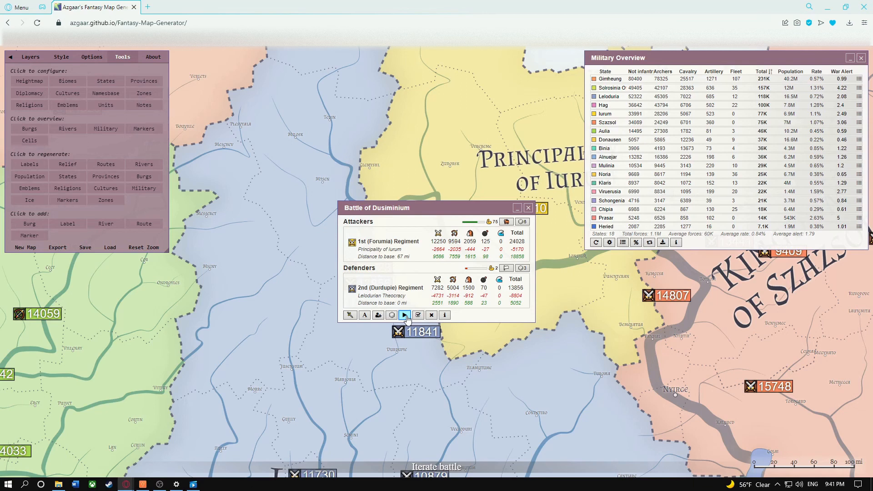
click(405, 315)
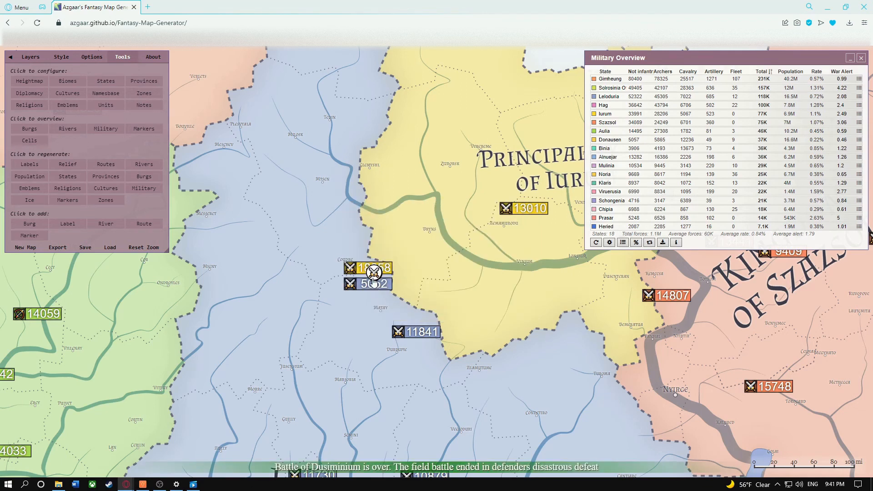
- Close the Military Overview and read the Battle of Dusiminium note on the new battlefield marker
click(860, 59)
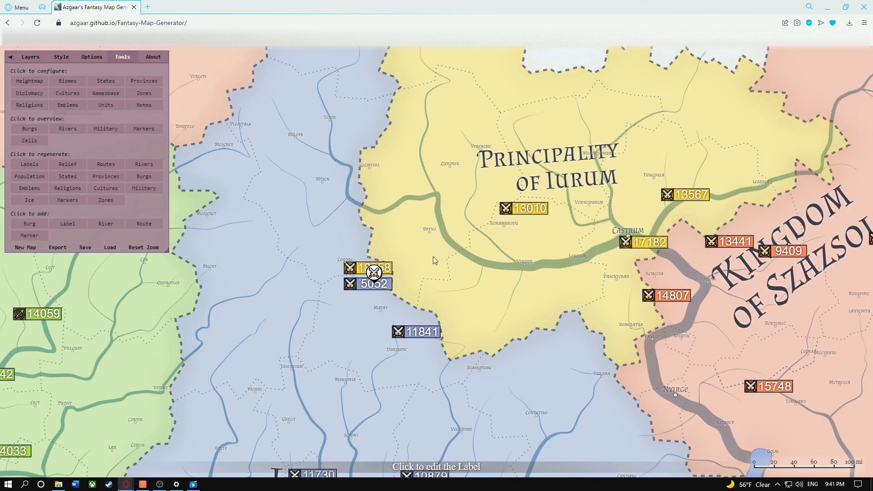
click(374, 275)
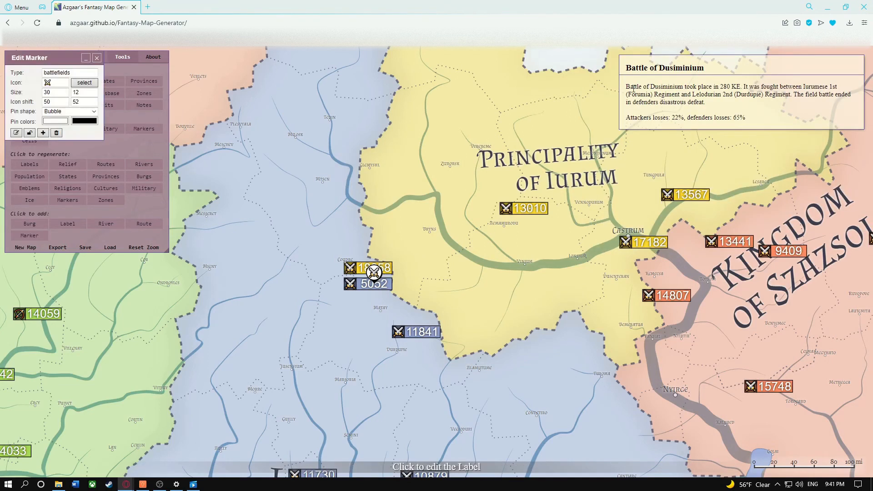
drag(627, 86, 742, 119)
double_click(754, 125)
click(754, 125)
click(99, 58)
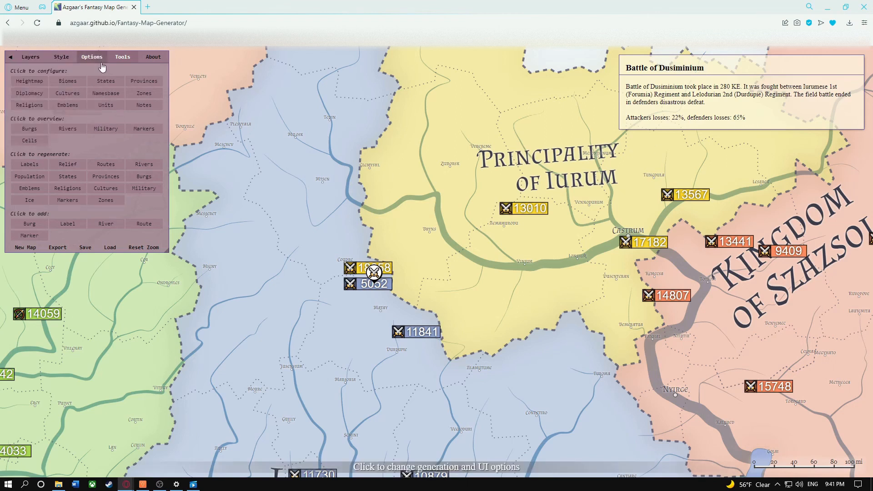
- Open the defeated 2nd (Durdupie) Regiment for editing and shorten its name to "Regiment"
click(385, 285)
mouse_move(386, 284)
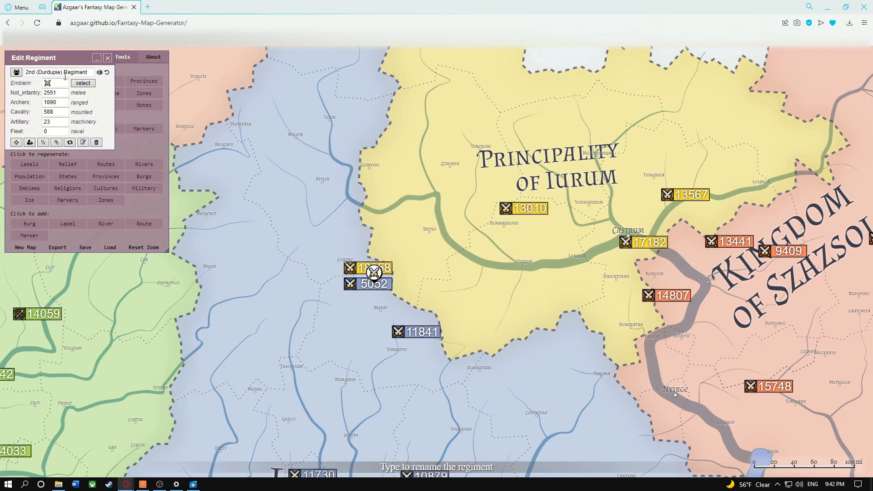
drag(92, 73, 16, 74)
click(64, 73)
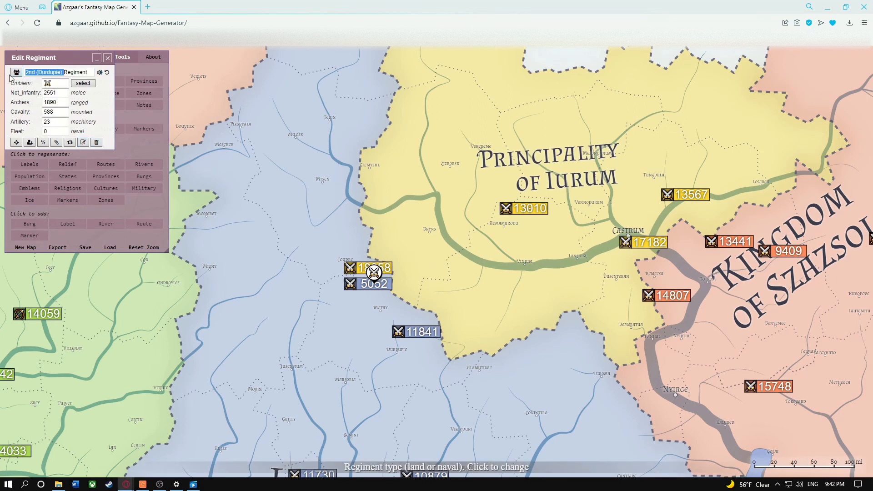
key(BackSpace)
- Change the regiment's emblem to the wave icon
click(89, 85)
click(386, 185)
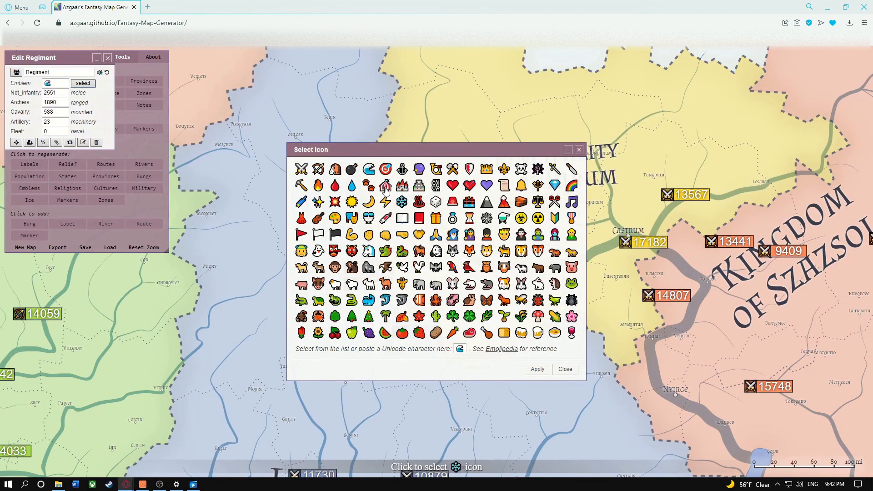
click(563, 373)
- Open the Religions Editor and examine the Tohorovskian Heresy area between the Gimheungian Empire and the Donausenese Theocracy
scroll(441, 204, down, 2)
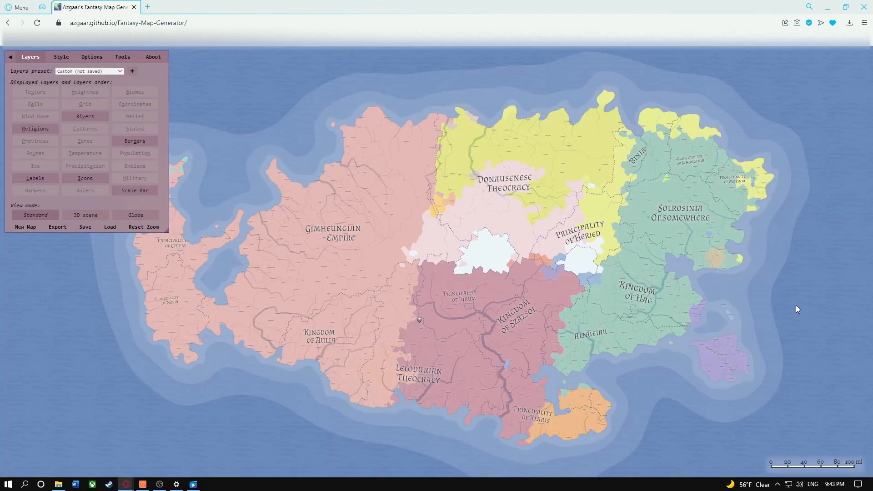
click(122, 57)
click(29, 105)
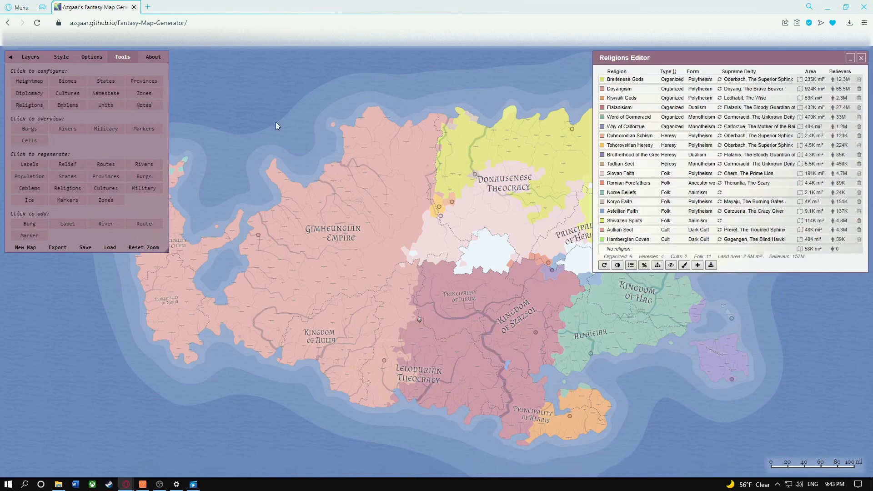
scroll(438, 203, up, 4)
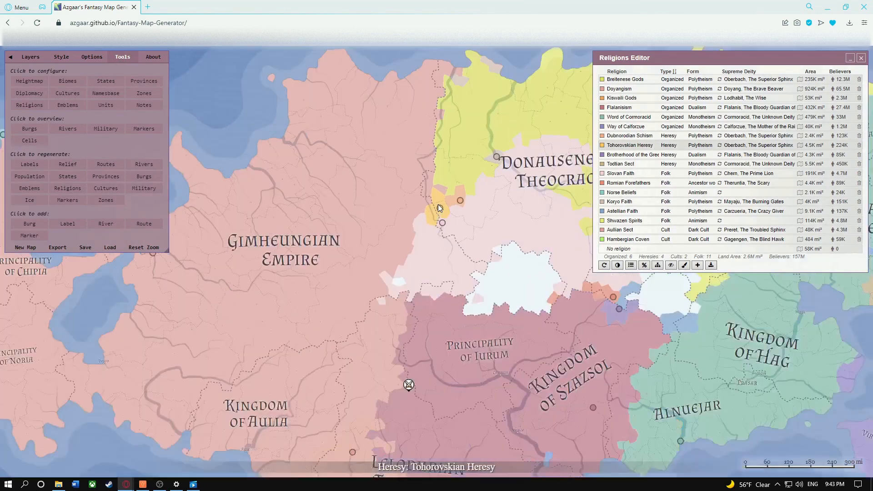
- Shorten the religion form of Breitenese Gods to "theism" in the Religions Editor
drag(432, 204, 465, 197)
drag(445, 231, 444, 235)
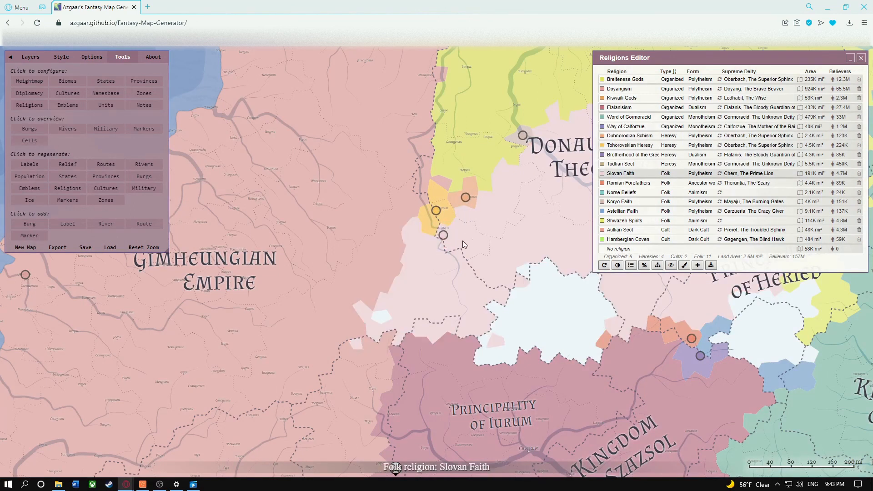
click(672, 80)
click(673, 93)
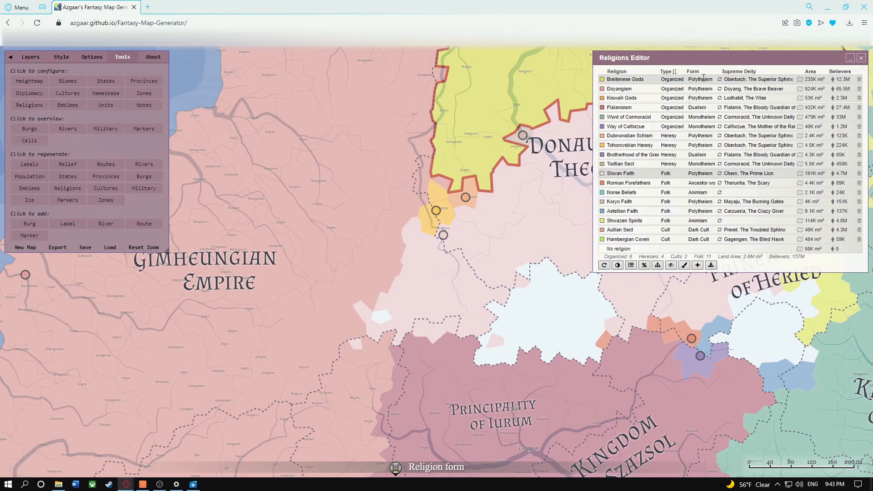
drag(689, 79, 698, 81)
key(BackSpace)
- Clear the supreme deity of Breitenese Gods and regenerate it three times
drag(724, 79, 794, 80)
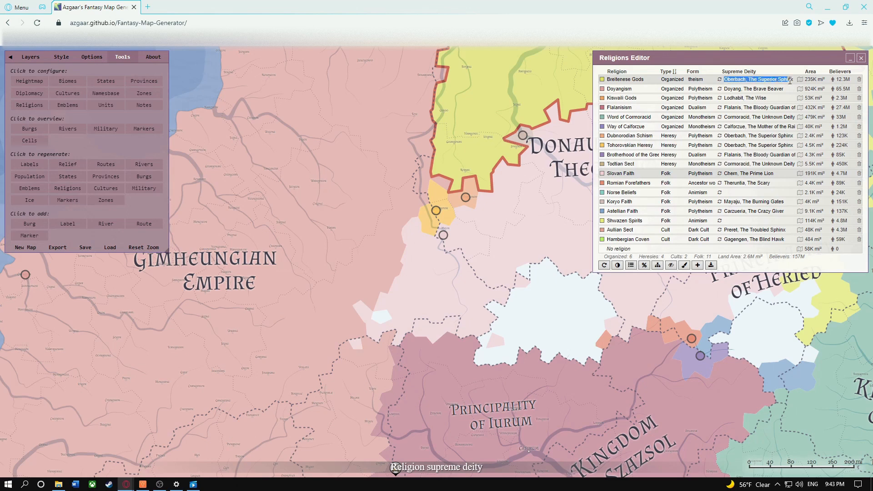
key(BackSpace)
click(720, 79)
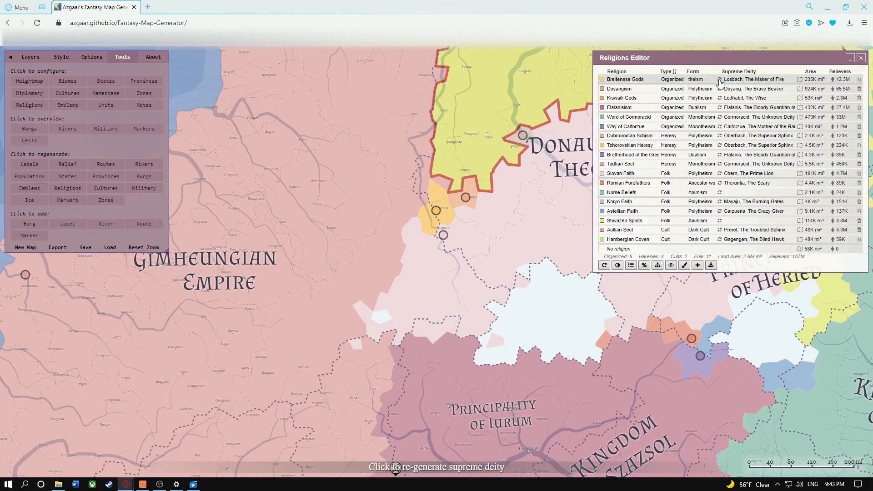
click(720, 79)
click(720, 81)
click(780, 80)
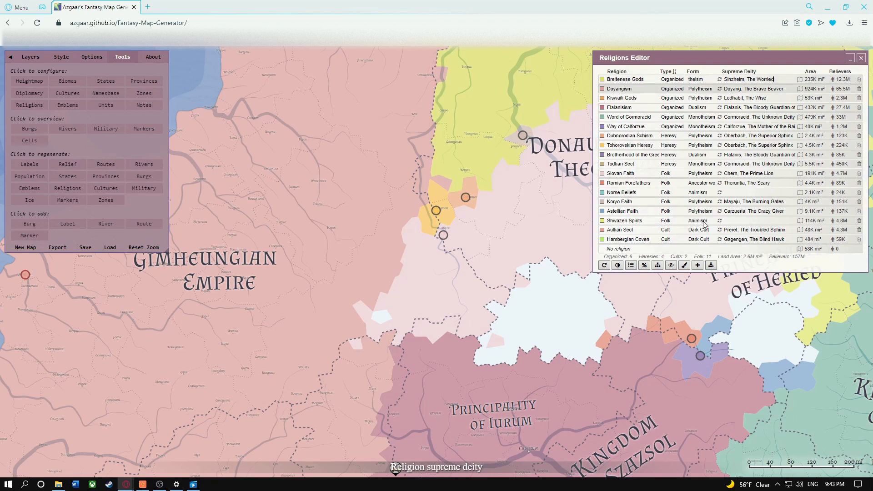
- Make Luari Beliefs a child of Doyangism in the religions tree, and close the tree and the Religions Editor
click(657, 265)
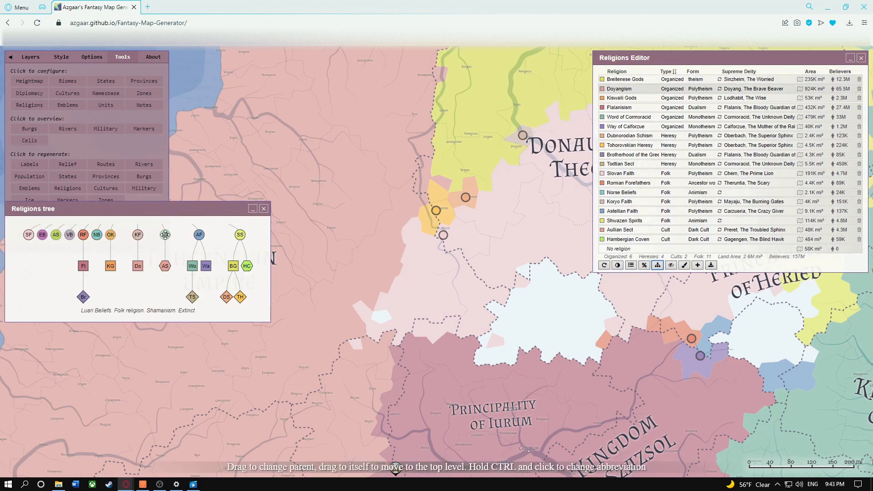
drag(165, 234, 138, 266)
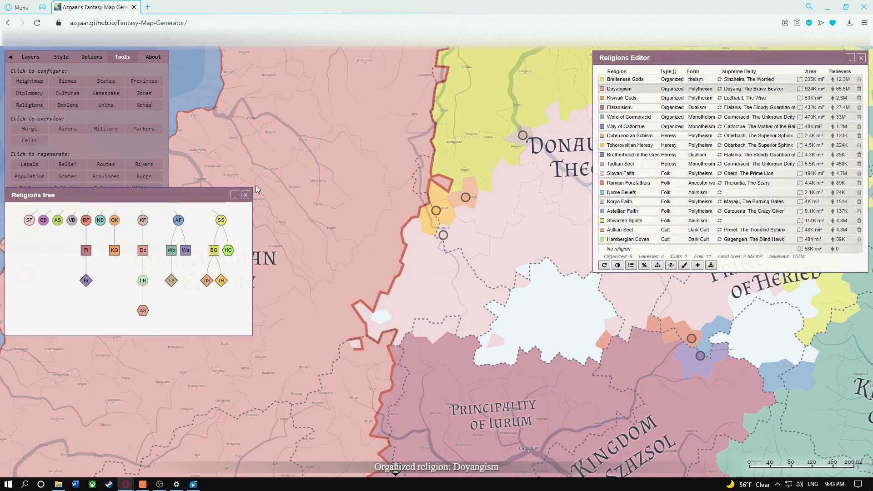
click(246, 195)
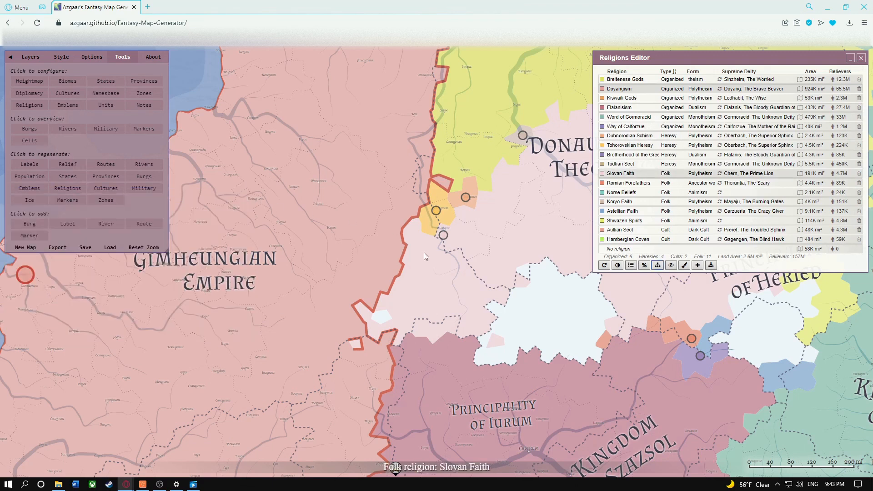
scroll(424, 252, down, 3)
key(Escape)
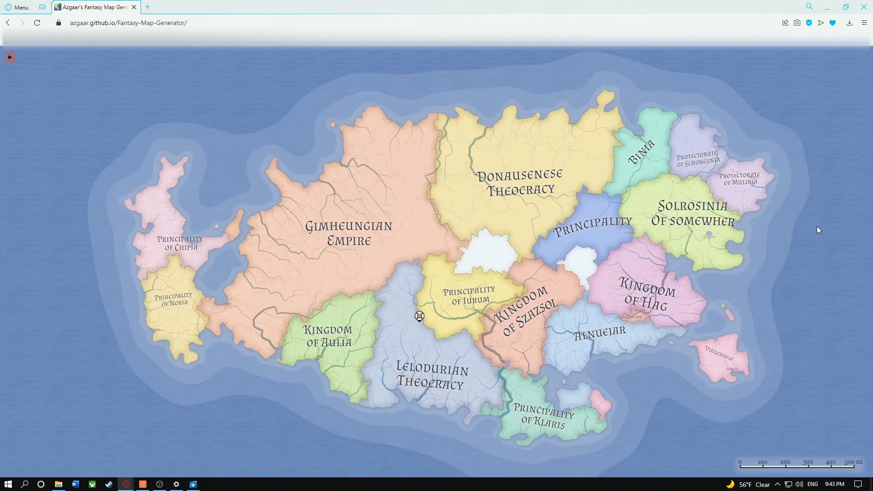